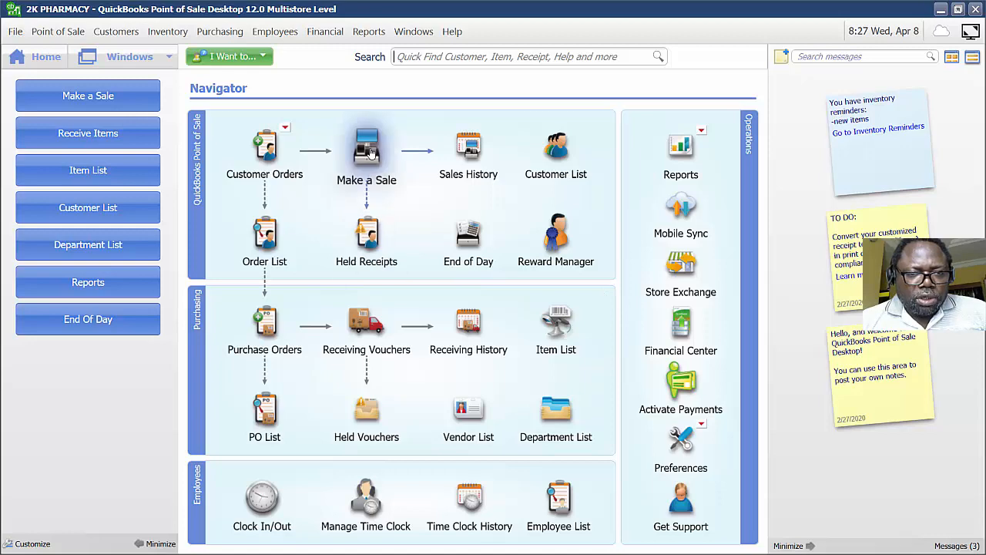
# Start a new sale and add Abidec Multivitamin Syr from the item list.
pyautogui.click(367, 150)
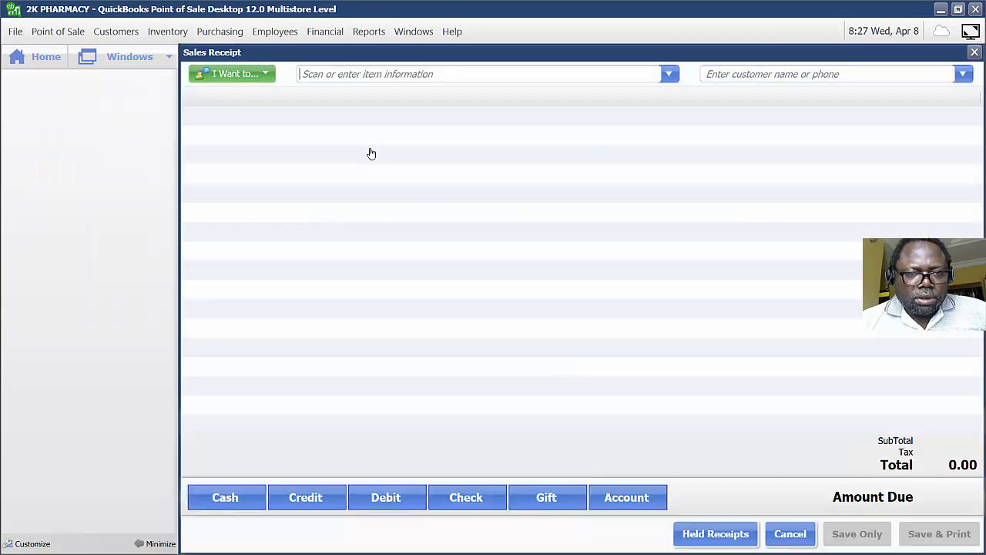
pyautogui.click(666, 78)
pyautogui.click(398, 298)
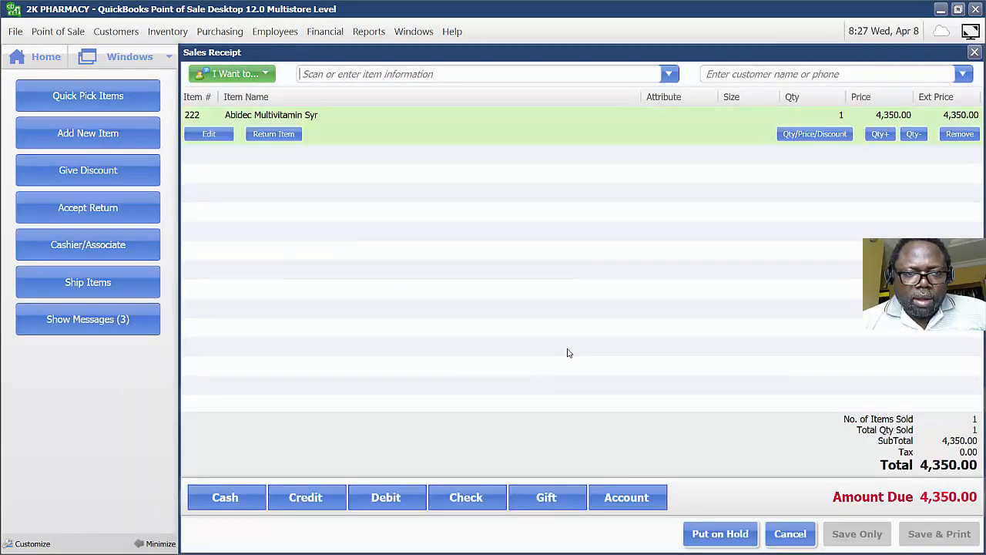
# Search items for "amlodipi" and add Amlodipine 10Mg X 28 Teva to the receipt.
pyautogui.write('amlodi')
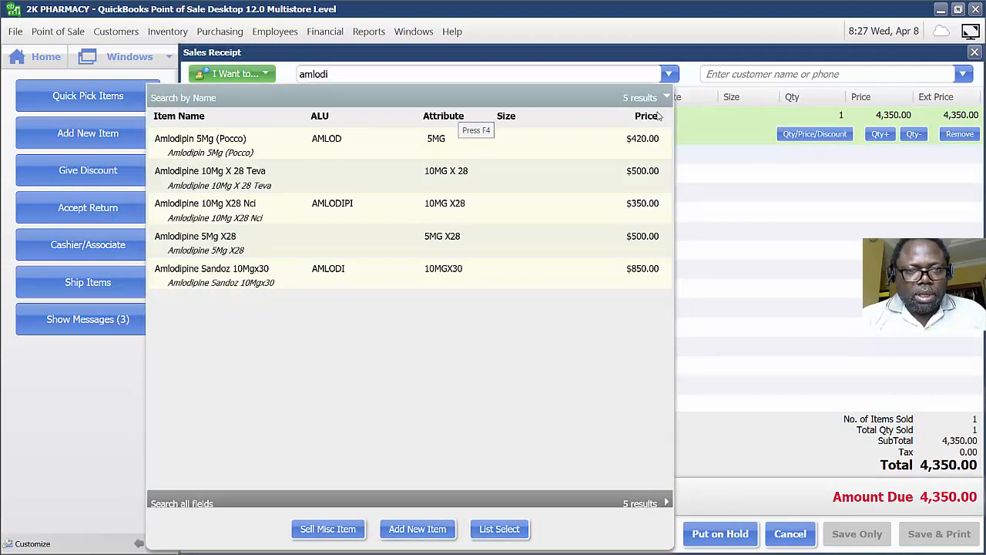
pyautogui.write('pi')
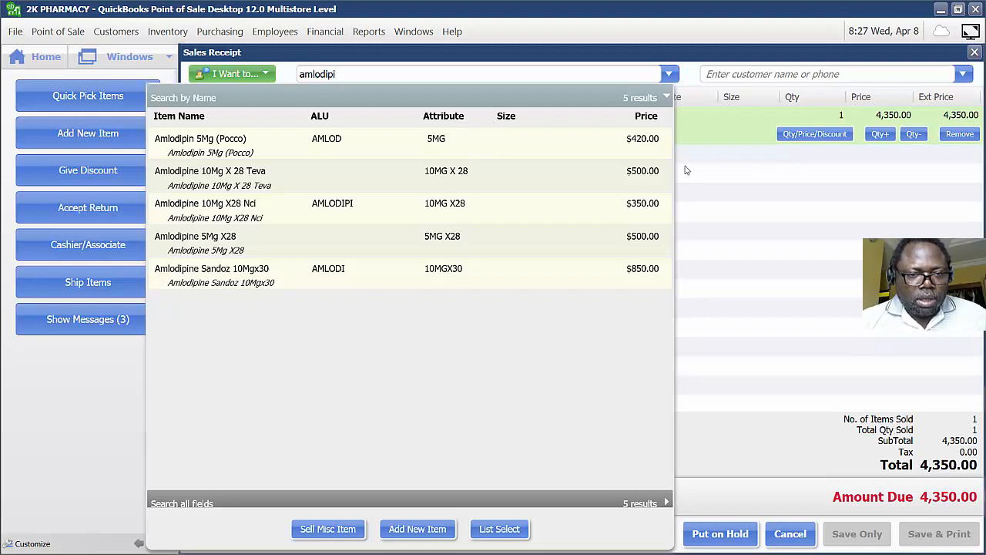
pyautogui.click(215, 177)
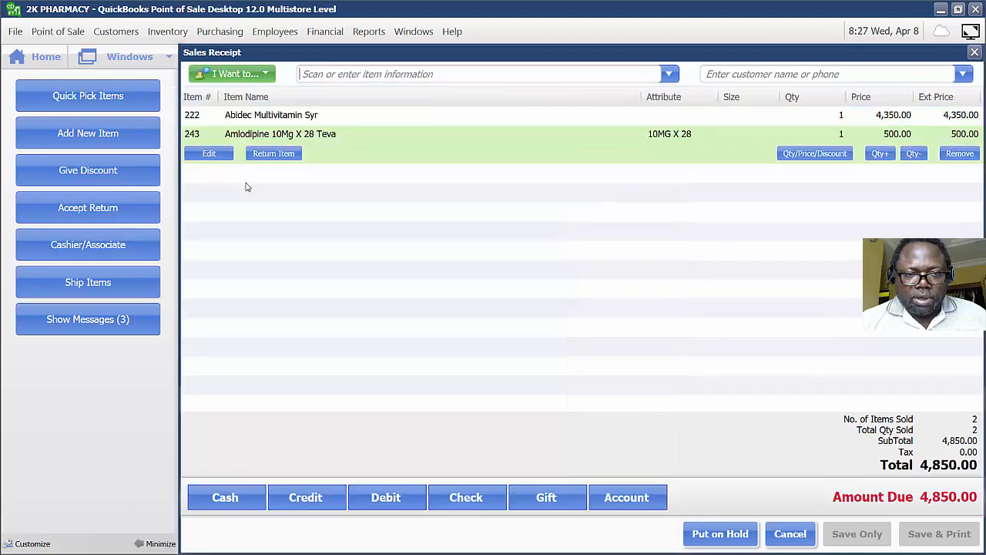
# Increase the Amlodipine quantity to 4.
pyautogui.click(880, 153)
pyautogui.click(879, 154)
pyautogui.click(879, 153)
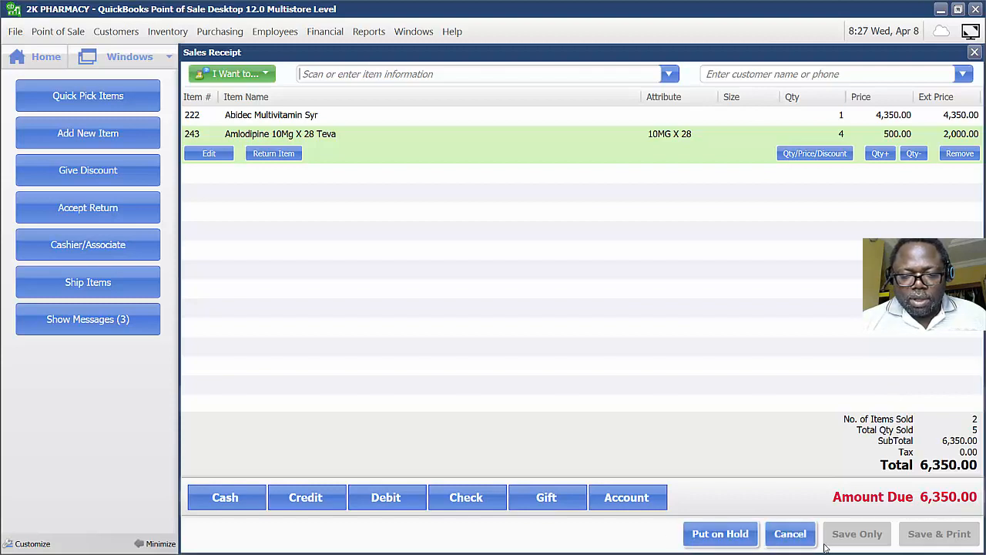
# Take cash payment for the full amount and save the receipt without printing.
pyautogui.click(242, 505)
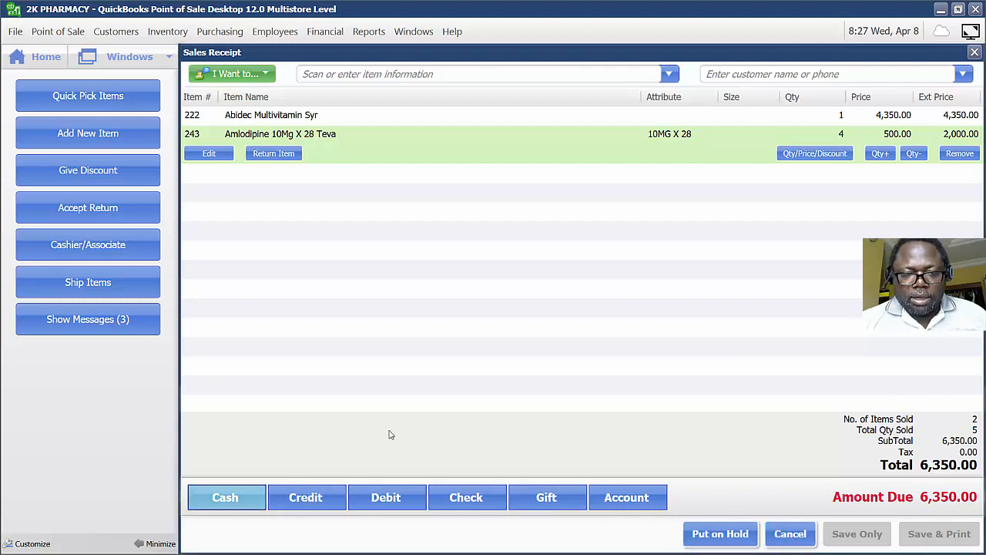
pyautogui.click(402, 466)
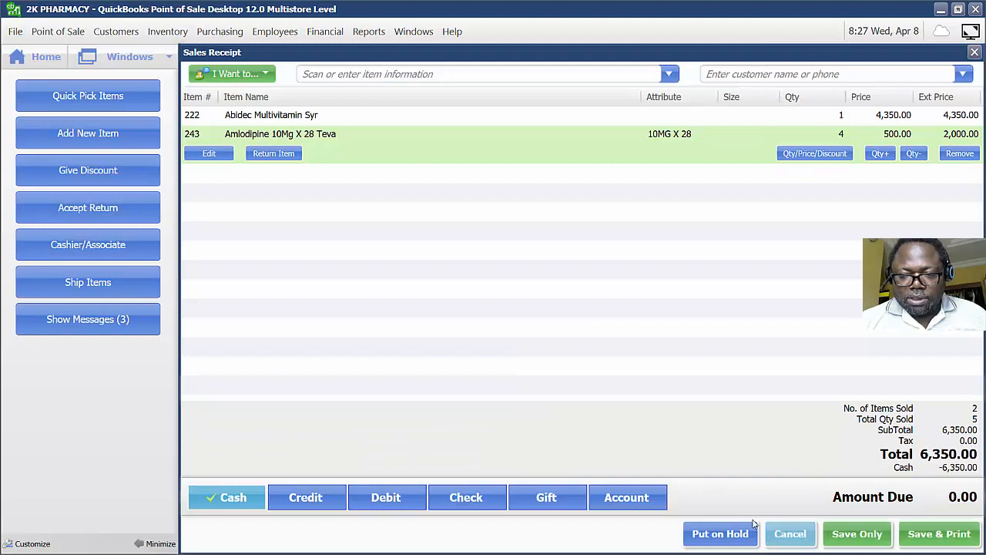
pyautogui.click(855, 533)
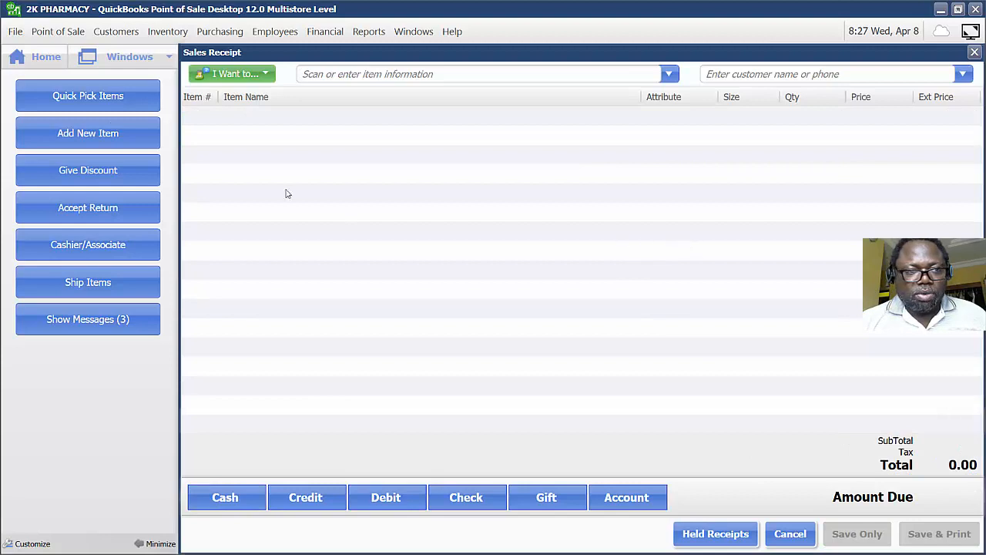
# Go to the navigator, open Sales History to check the saved receipt, and return home.
pyautogui.click(33, 70)
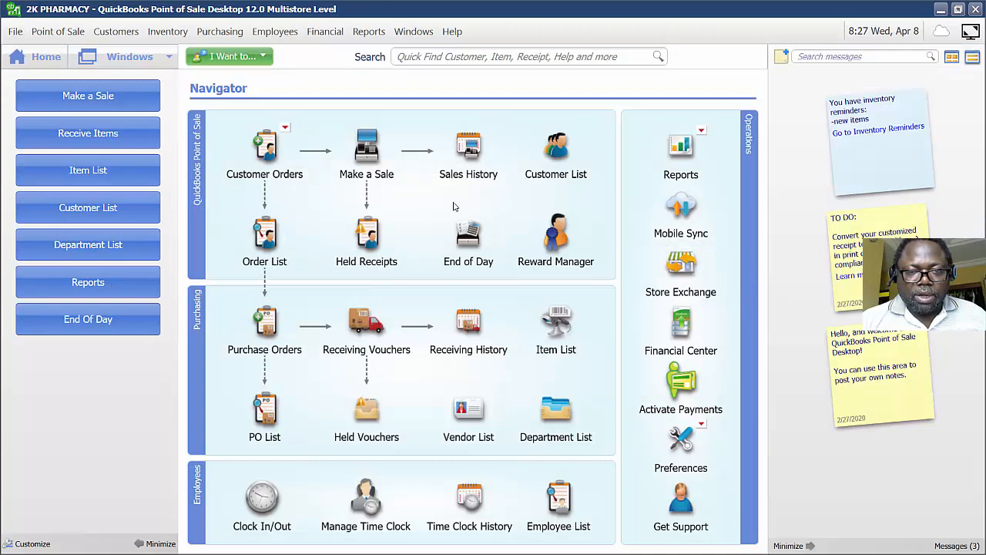
pyautogui.click(478, 163)
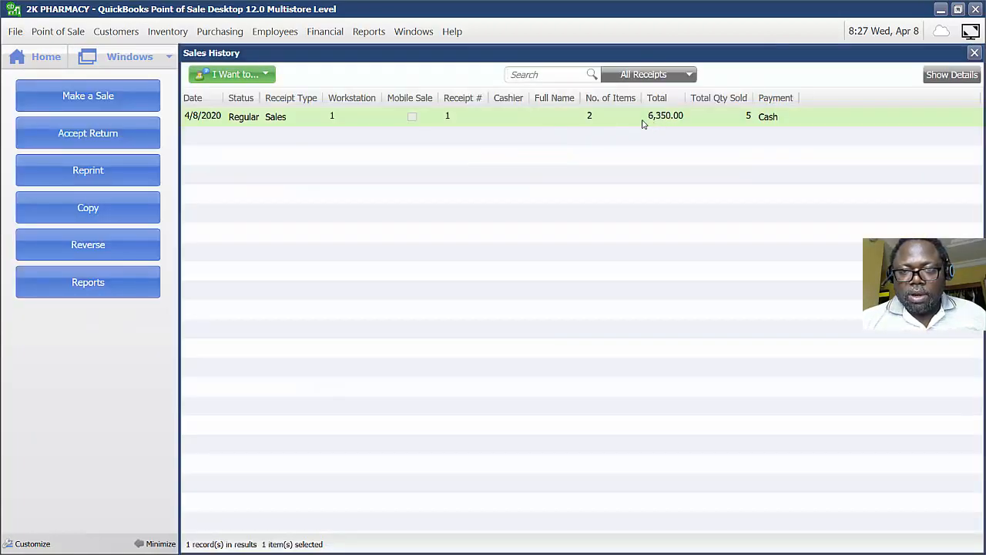
pyautogui.click(48, 57)
# Open the Sales Detail report and dismiss the tip.
pyautogui.click(370, 33)
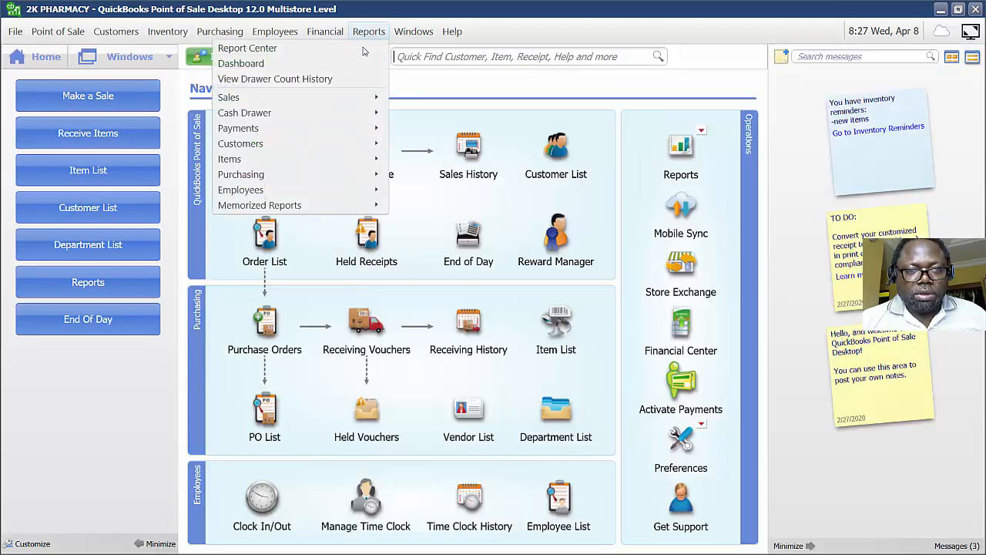
pyautogui.moveTo(334, 101)
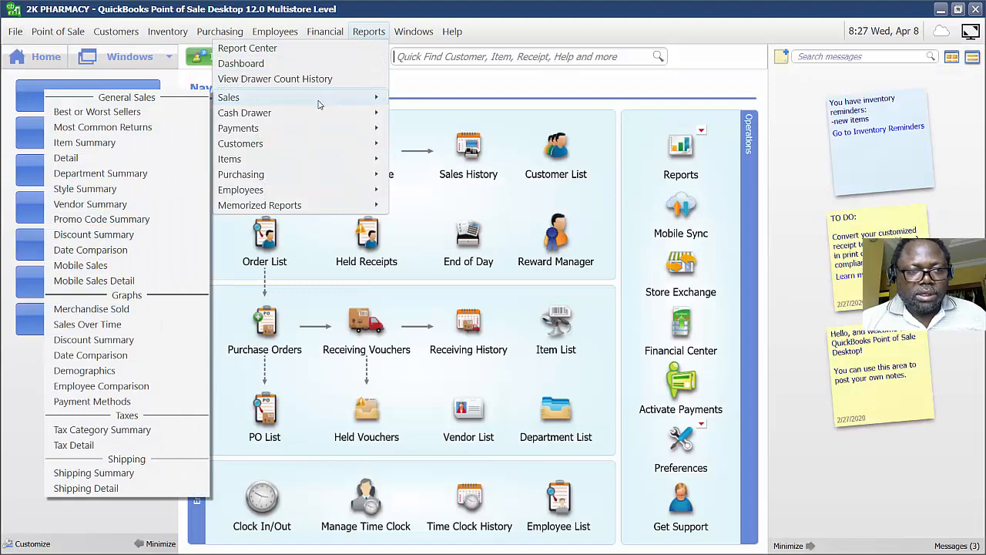
pyautogui.click(117, 160)
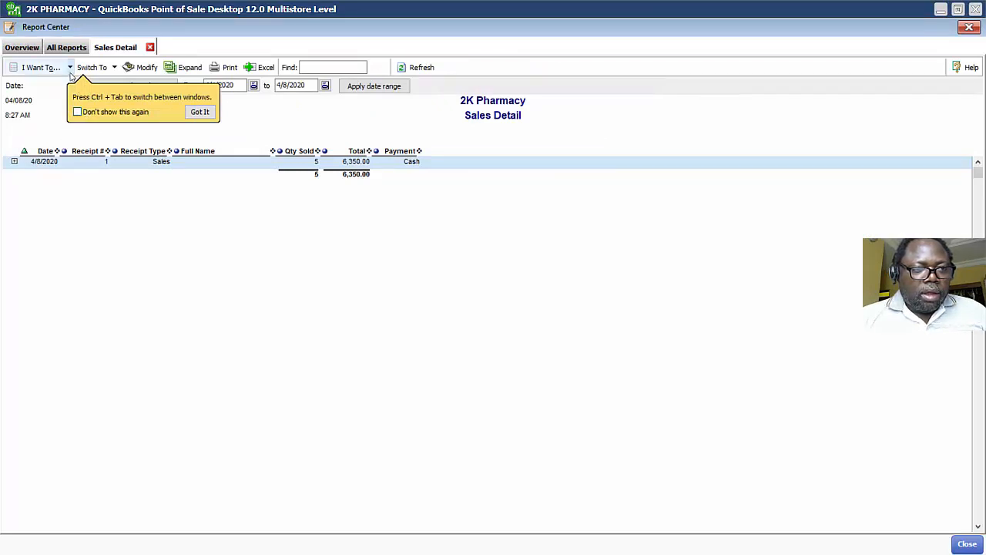
pyautogui.click(200, 112)
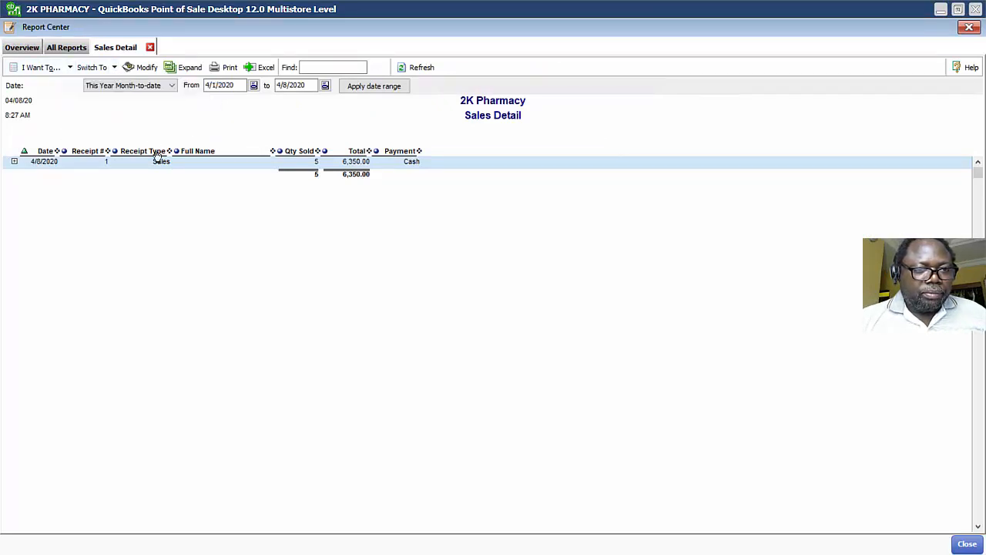
# Set the report date range to Today and refresh the report.
pyautogui.click(152, 87)
pyautogui.click(158, 106)
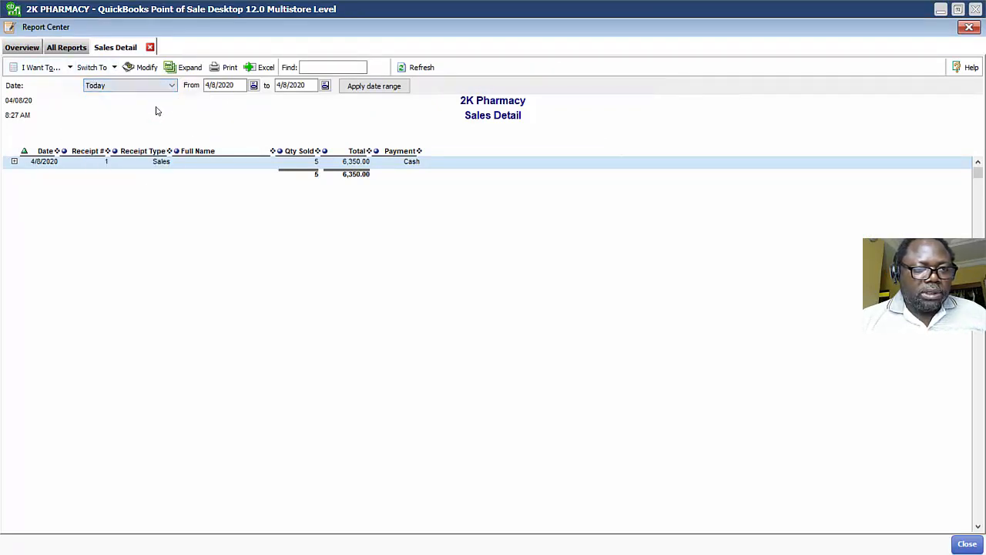
pyautogui.click(422, 68)
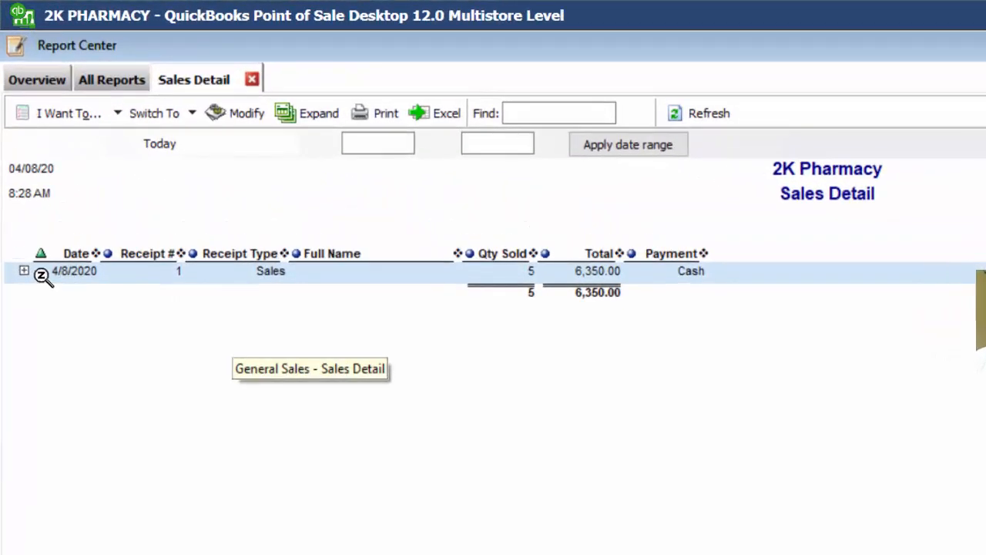
# Expand the receipt row to inspect its items, collapse it, and close the report center.
pyautogui.click(26, 272)
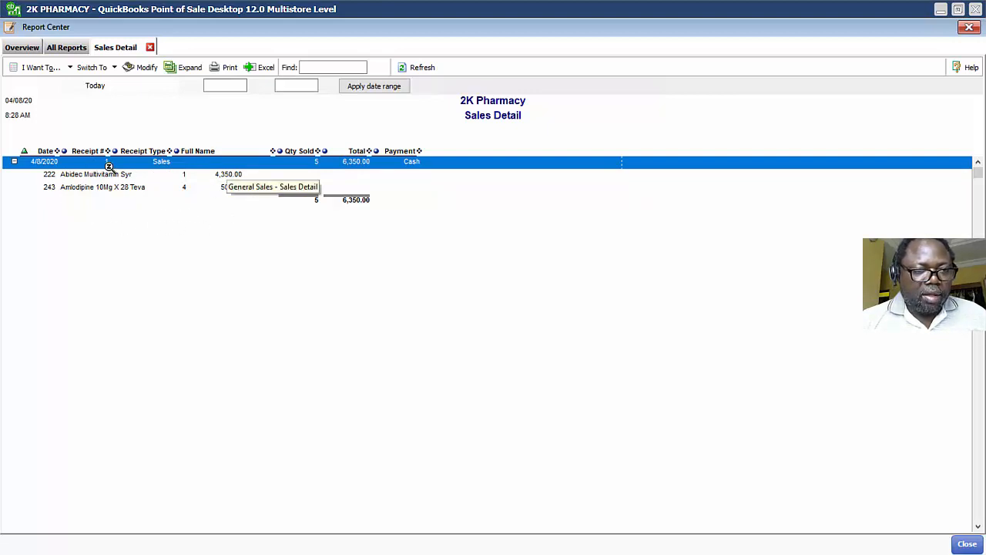
pyautogui.click(14, 163)
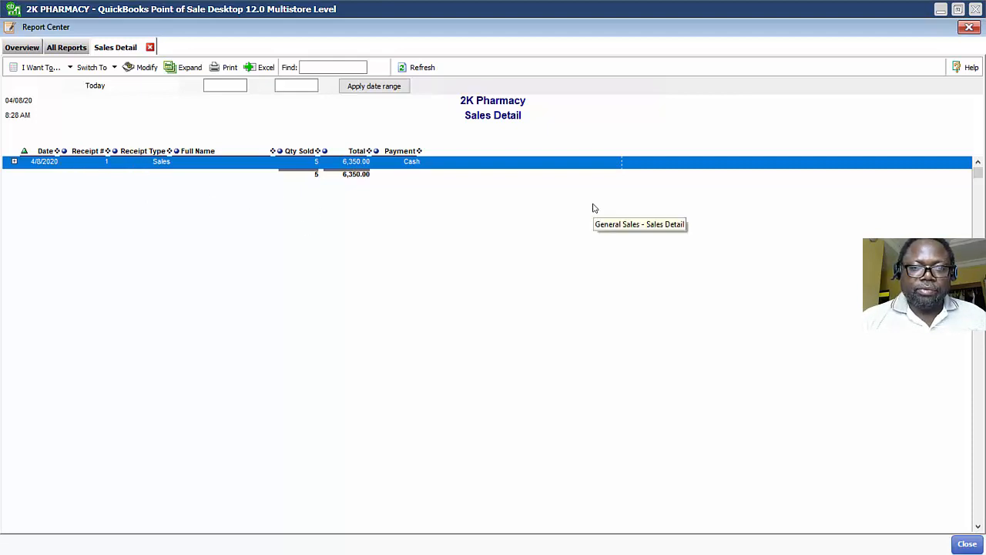
pyautogui.click(968, 27)
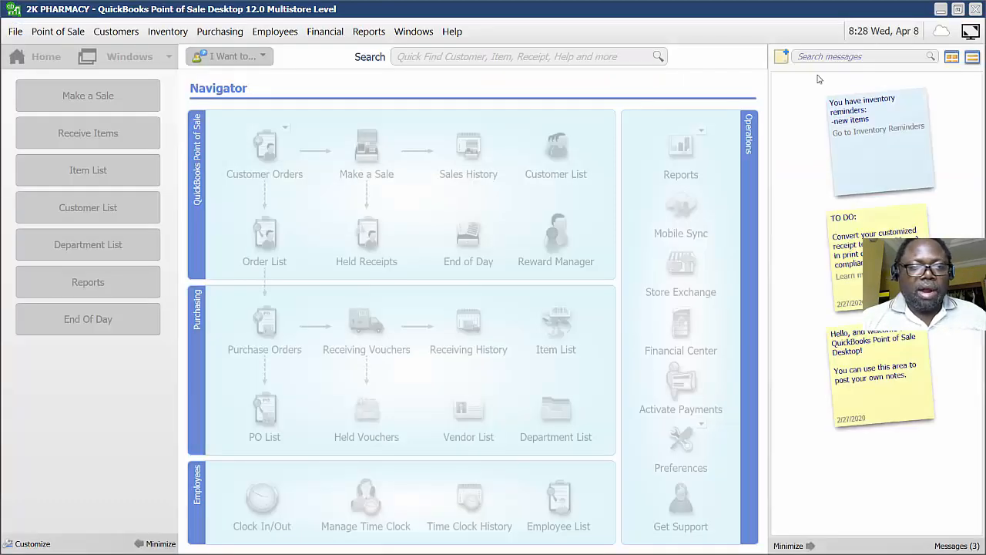
# Reverse the sales receipt from Sales History with cashier Sysadmin, then close the receipt details pane.
pyautogui.click(16, 39)
pyautogui.click(466, 166)
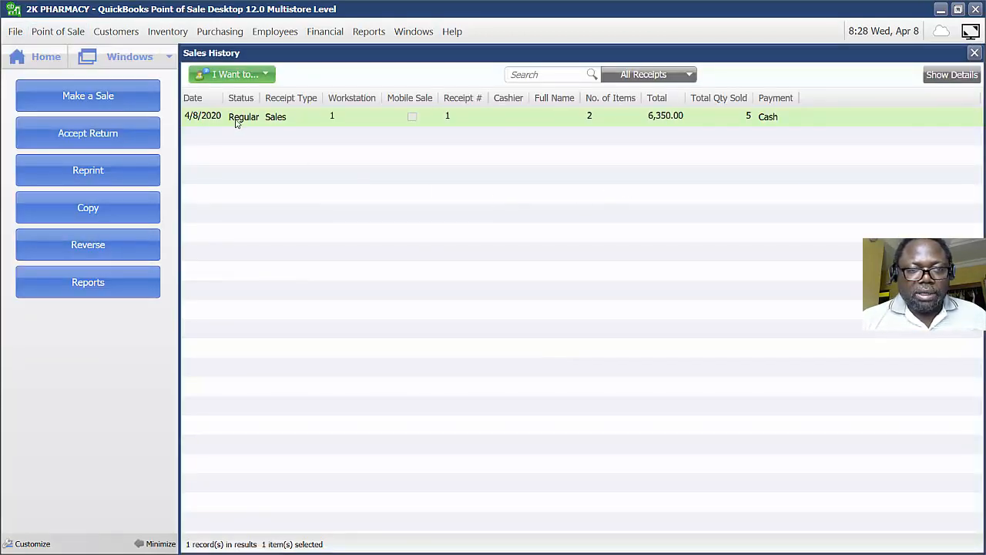
pyautogui.click(75, 248)
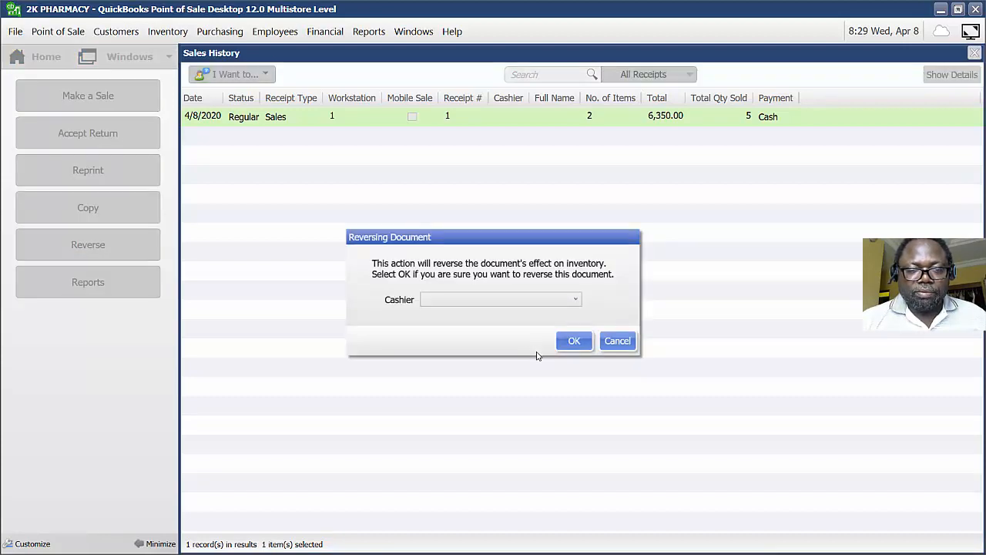
pyautogui.click(523, 302)
pyautogui.click(509, 316)
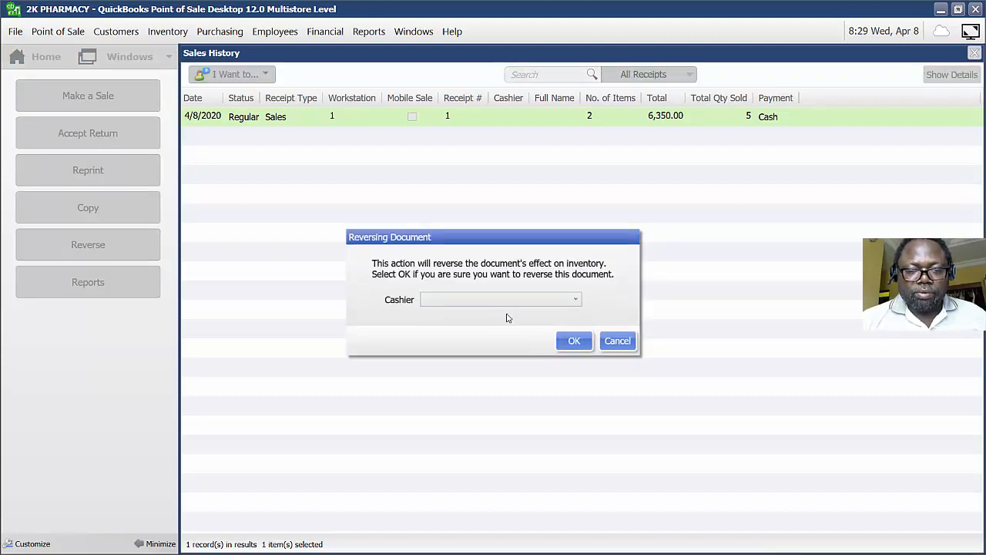
pyautogui.click(573, 341)
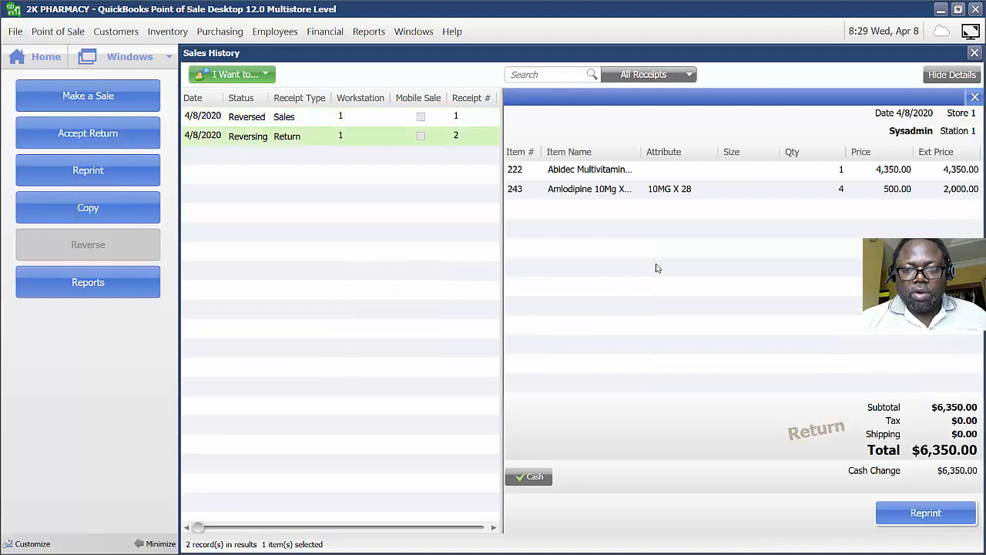
pyautogui.click(975, 96)
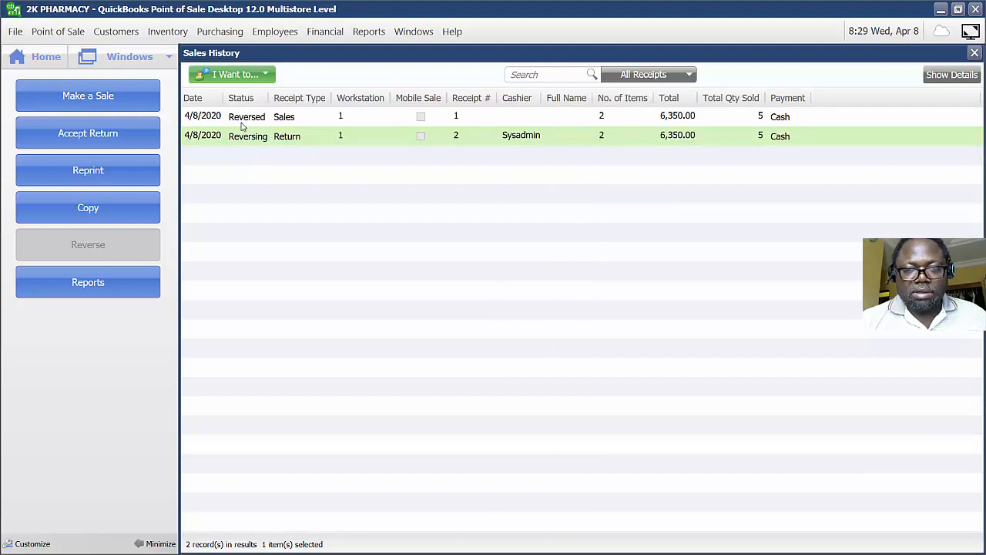
# Reopen the Sales Detail report, set the date range to Today, refresh it, and close it.
pyautogui.click(373, 35)
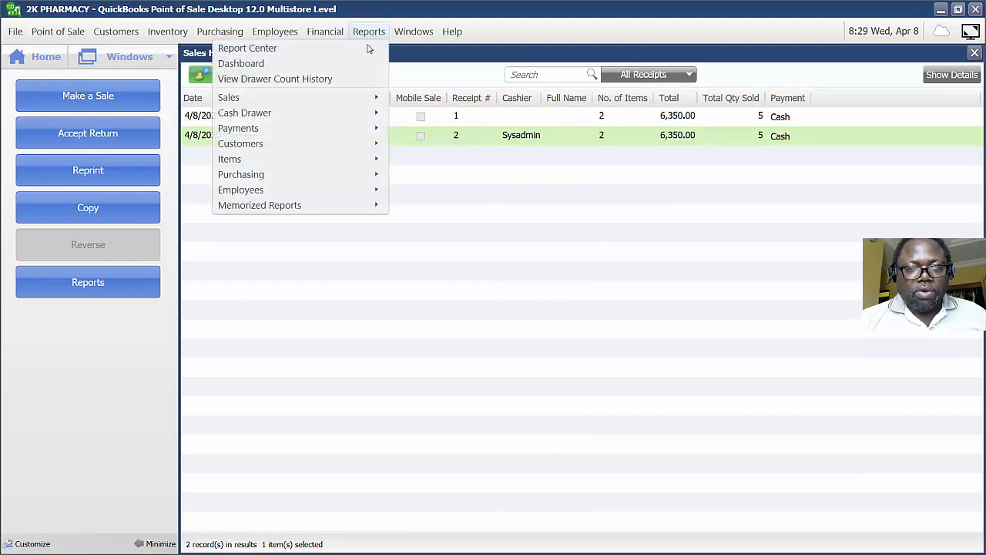
pyautogui.moveTo(334, 99)
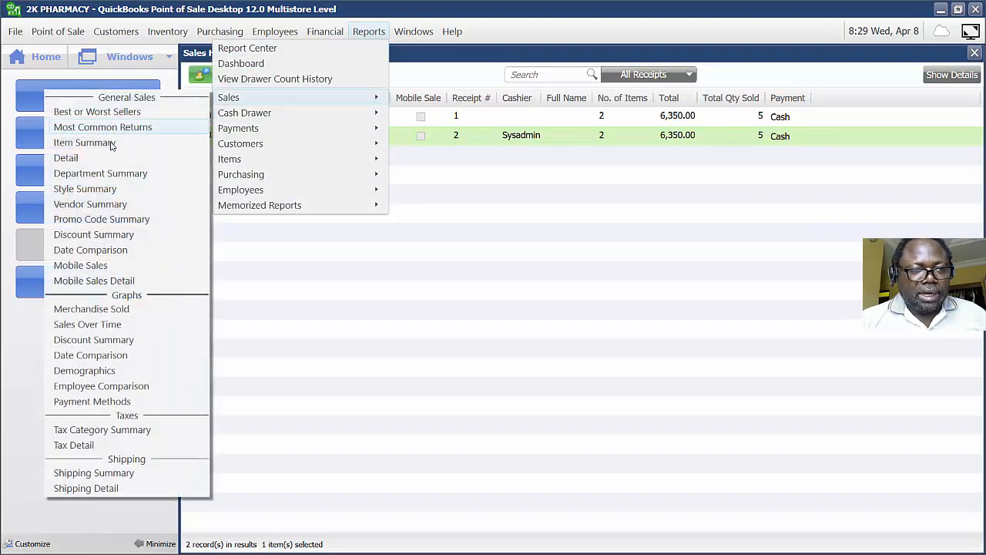
pyautogui.click(67, 157)
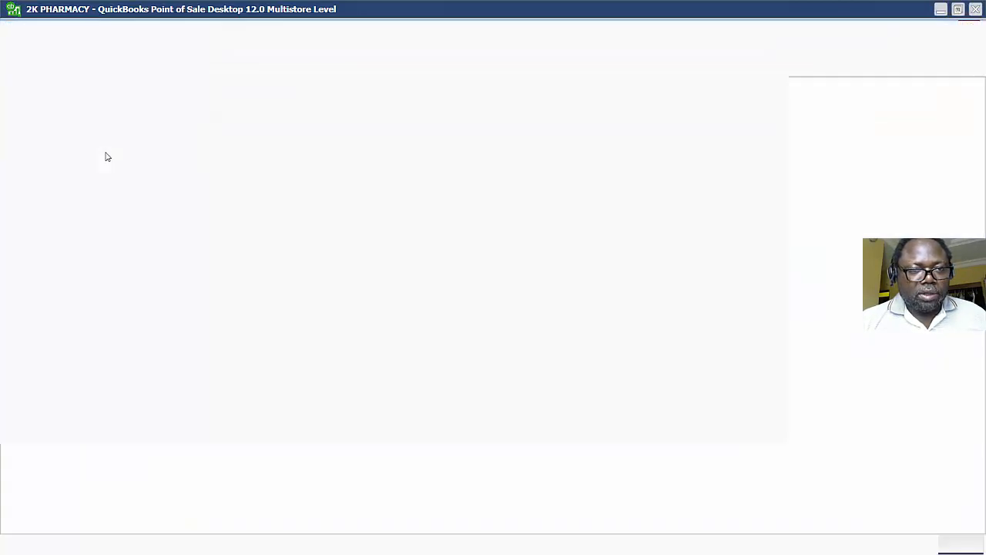
pyautogui.click(144, 87)
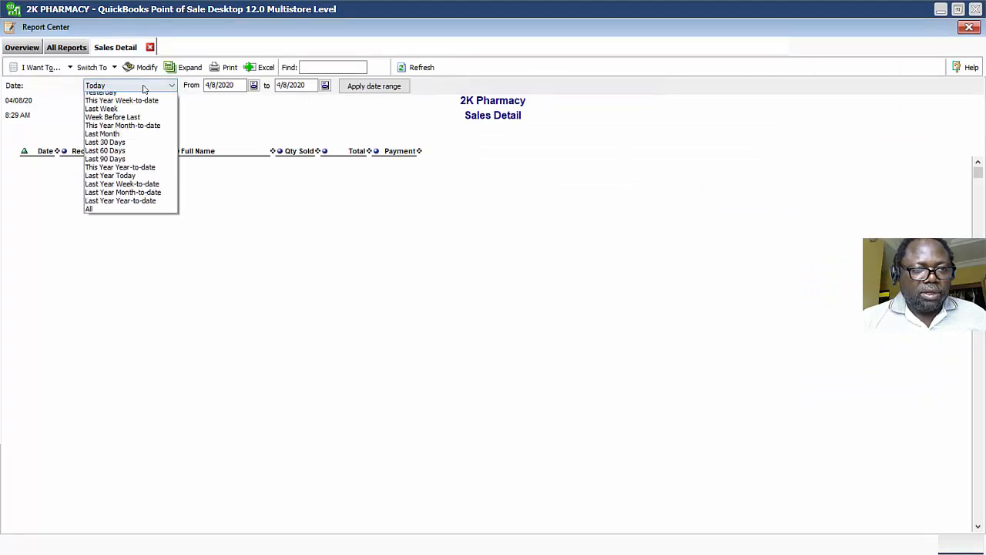
pyautogui.click(131, 106)
pyautogui.click(421, 69)
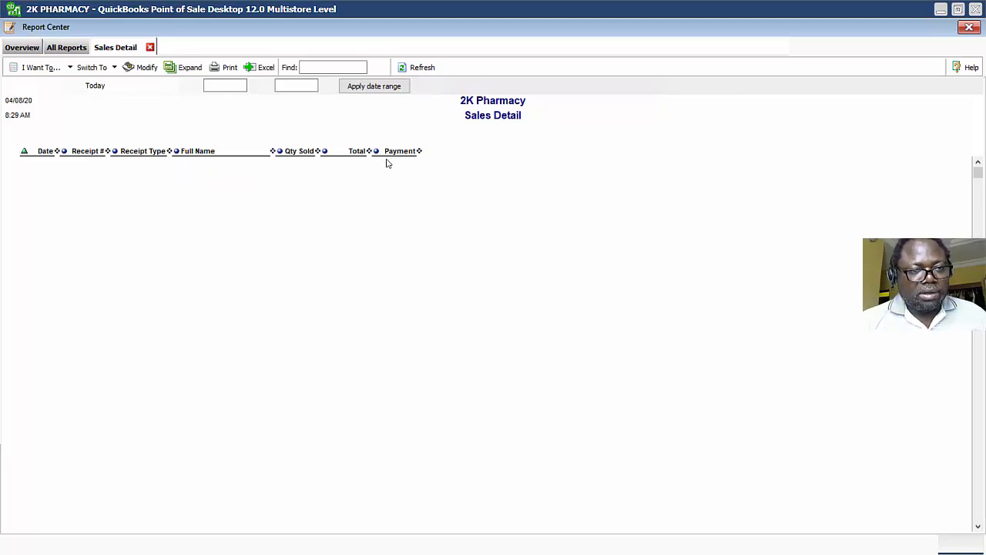
pyautogui.click(968, 27)
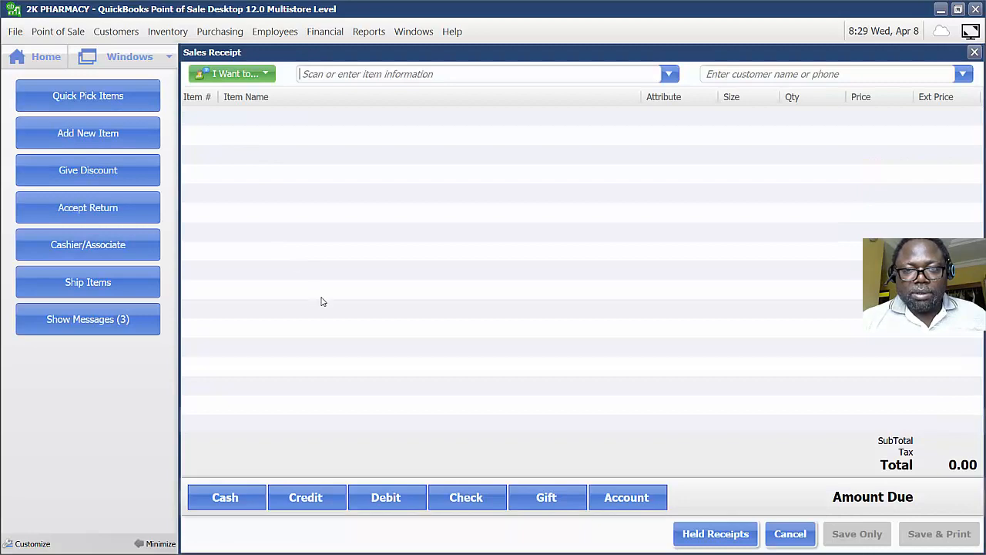
# Start a new sale with Ankle Genie Support from the item list and raise its quantity to 2.
pyautogui.click(667, 74)
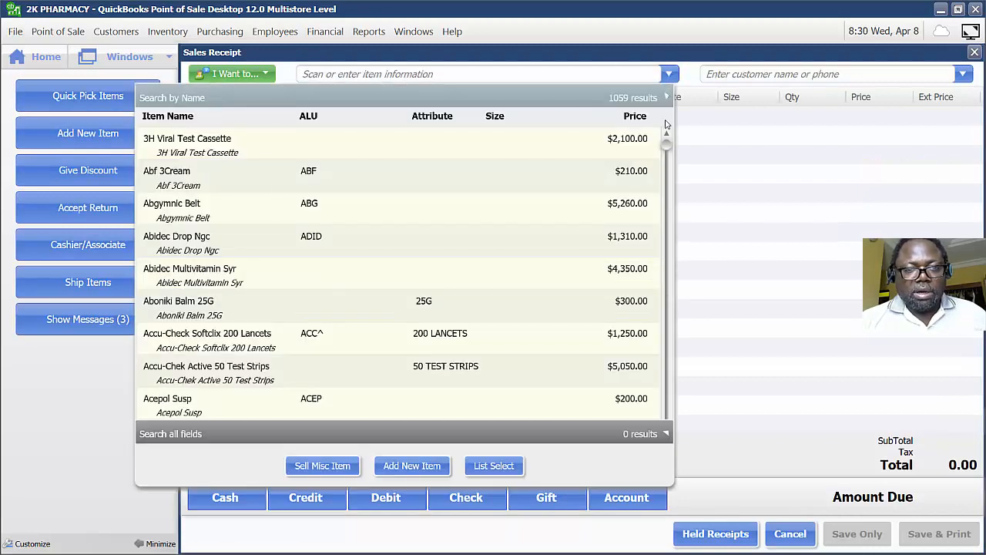
pyautogui.scroll(-4, 245, 418)
pyautogui.scroll(-8, 245, 418)
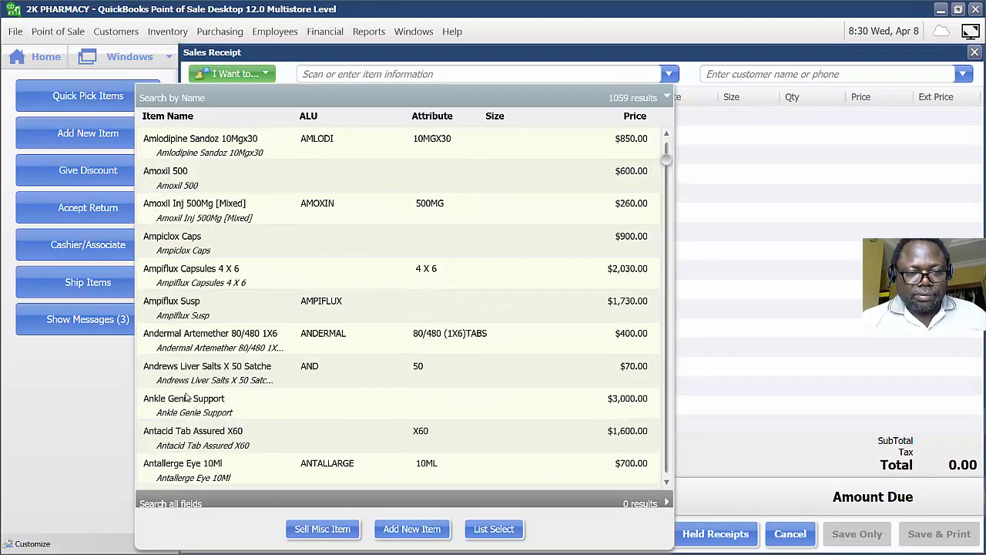
pyautogui.click(231, 403)
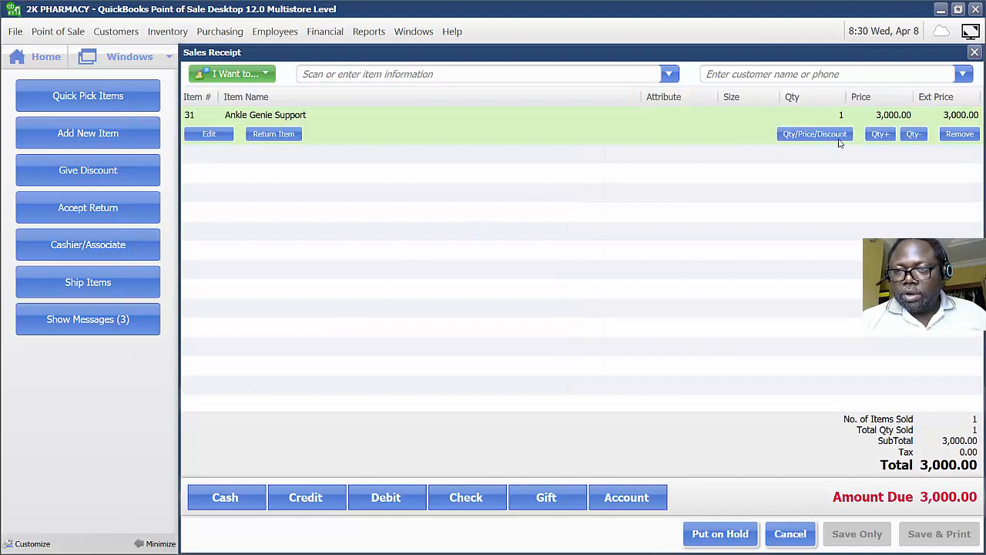
pyautogui.click(877, 135)
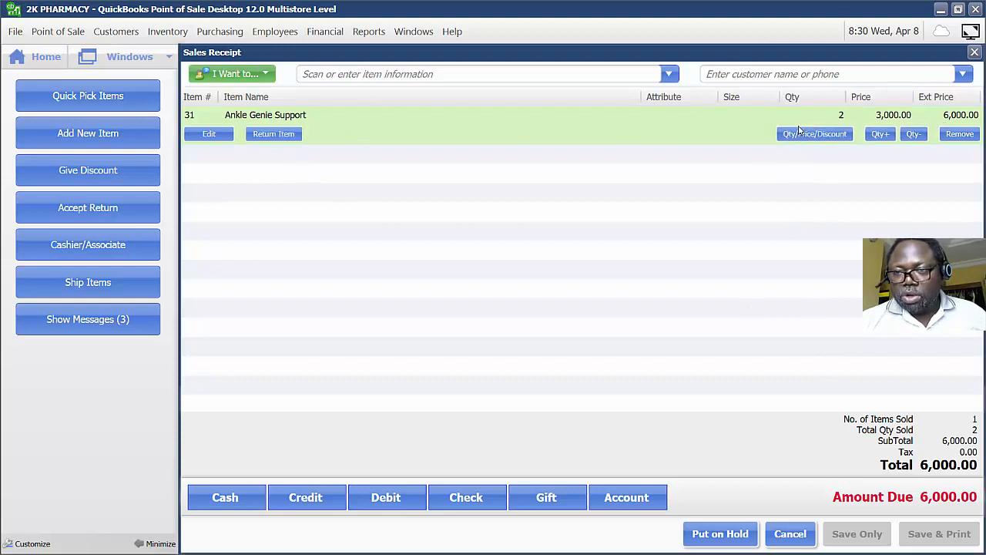
# Pay the 6,000.00 sale in cash for the exact amount and save the receipt.
pyautogui.click(250, 497)
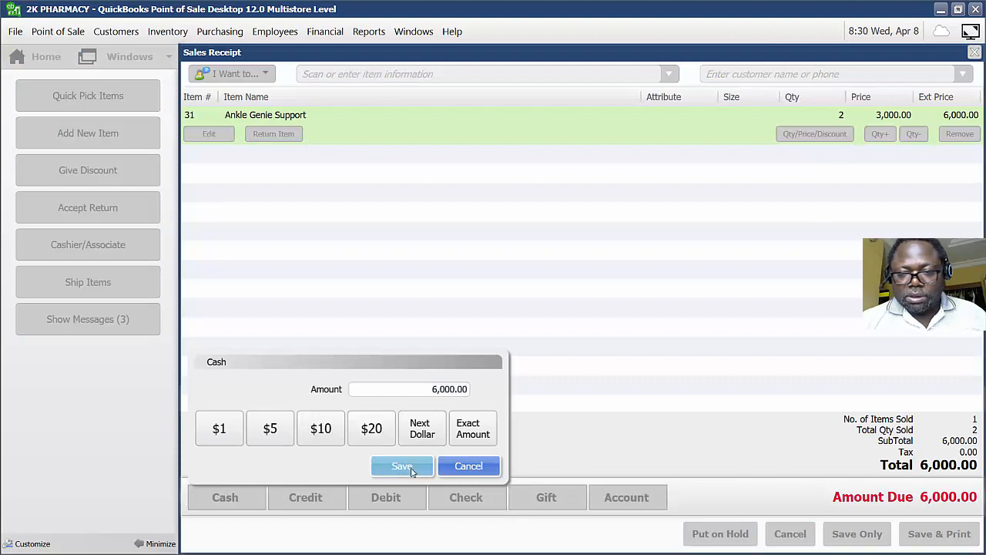
pyautogui.click(402, 466)
pyautogui.click(861, 535)
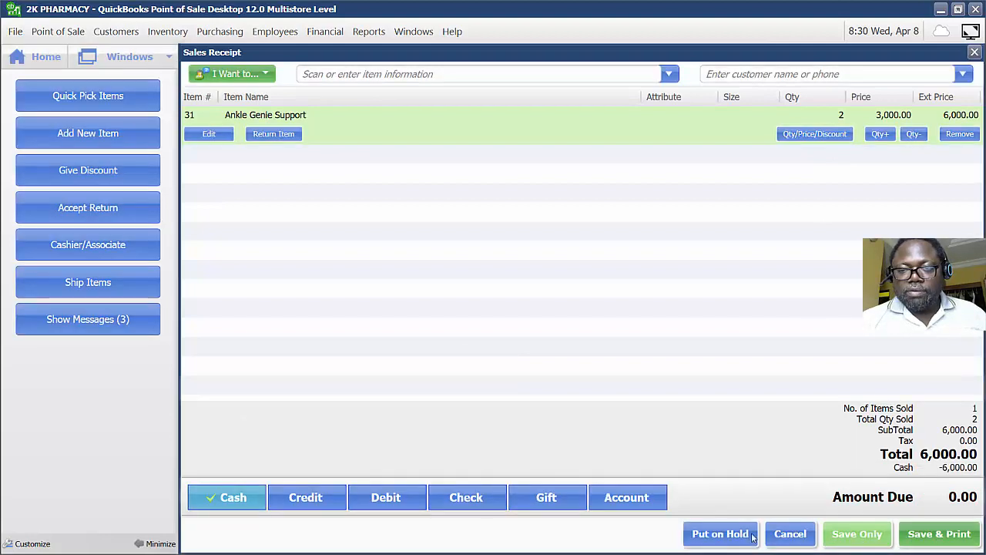
# Open Sales History, view the details of receipt 3, and close the details pane.
pyautogui.click(48, 59)
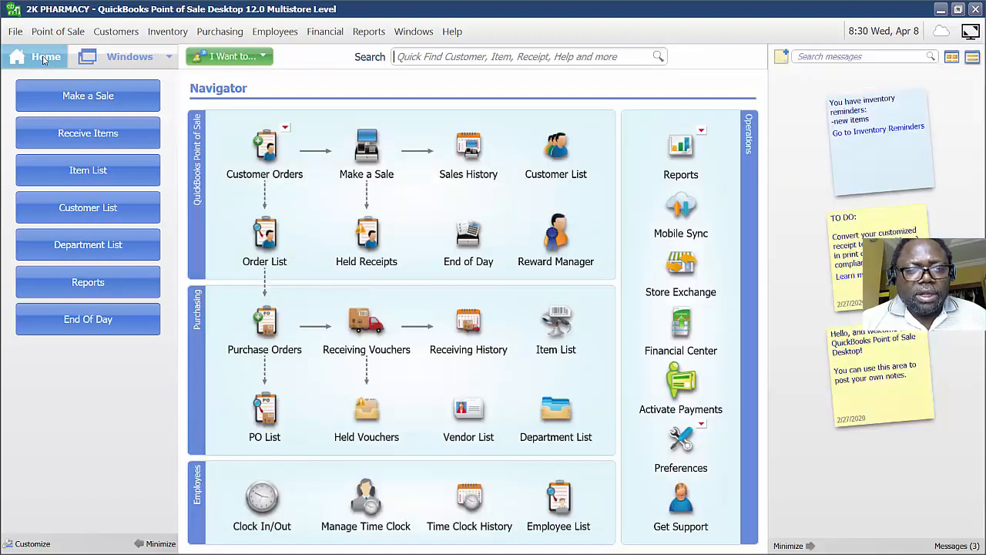
pyautogui.click(468, 161)
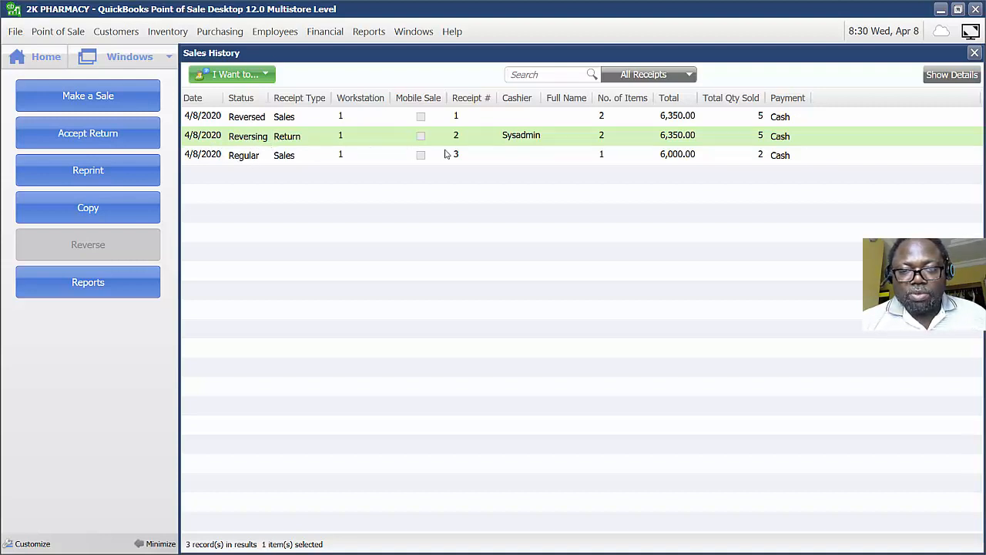
pyautogui.click(651, 157)
pyautogui.click(952, 74)
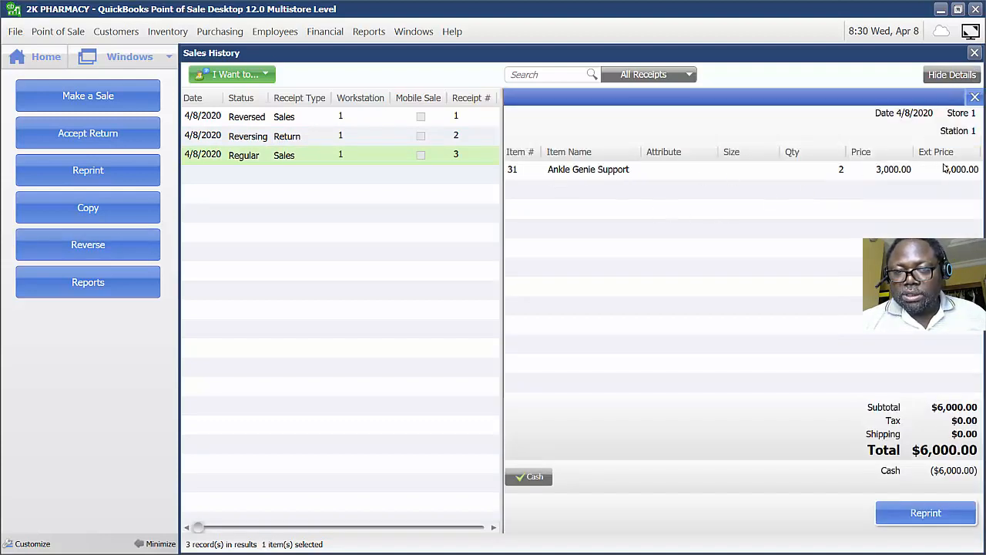
pyautogui.click(975, 97)
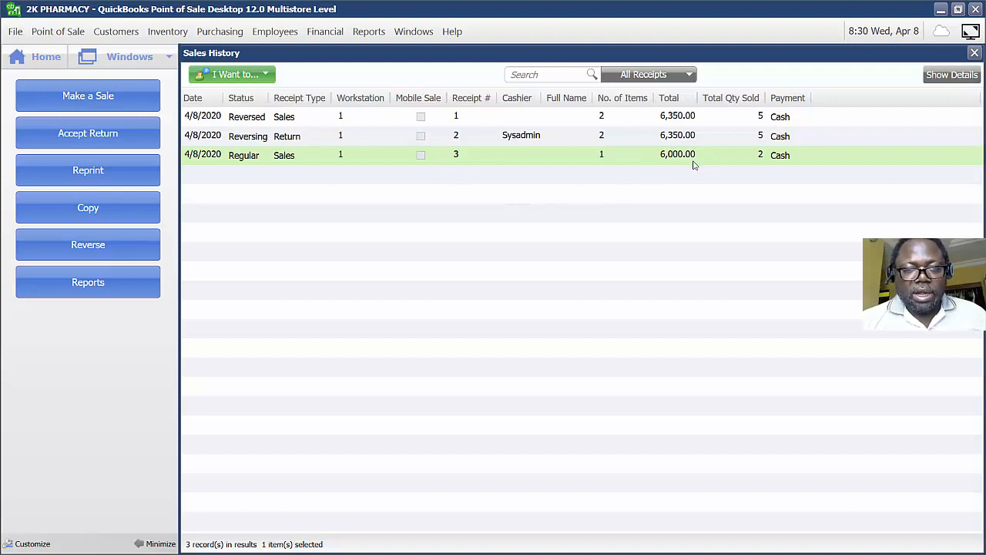
# Take a return of 1 Ankle Genie Support from Sales Receipt #3 and save the refund receipt.
pyautogui.click(81, 138)
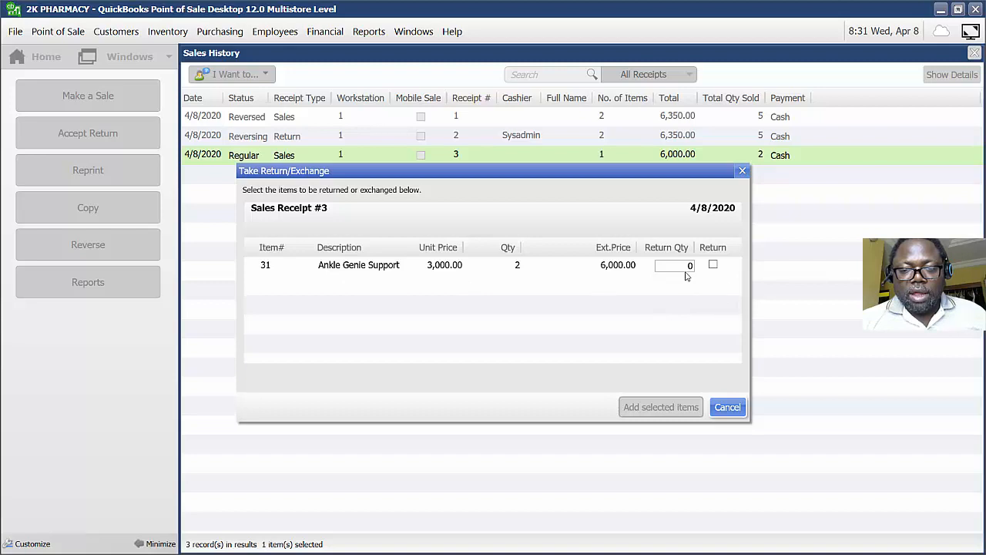
pyautogui.click(712, 265)
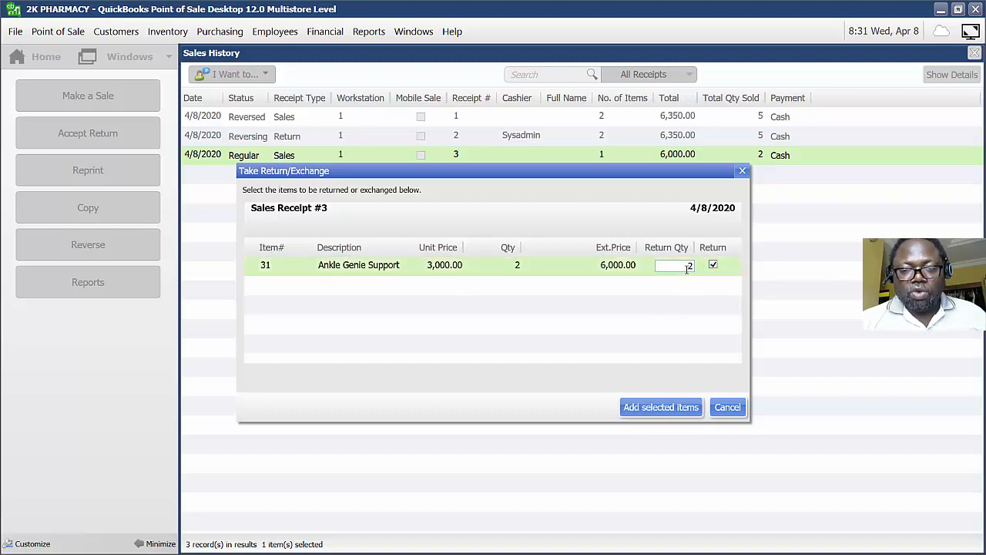
pyautogui.doubleClick(692, 267)
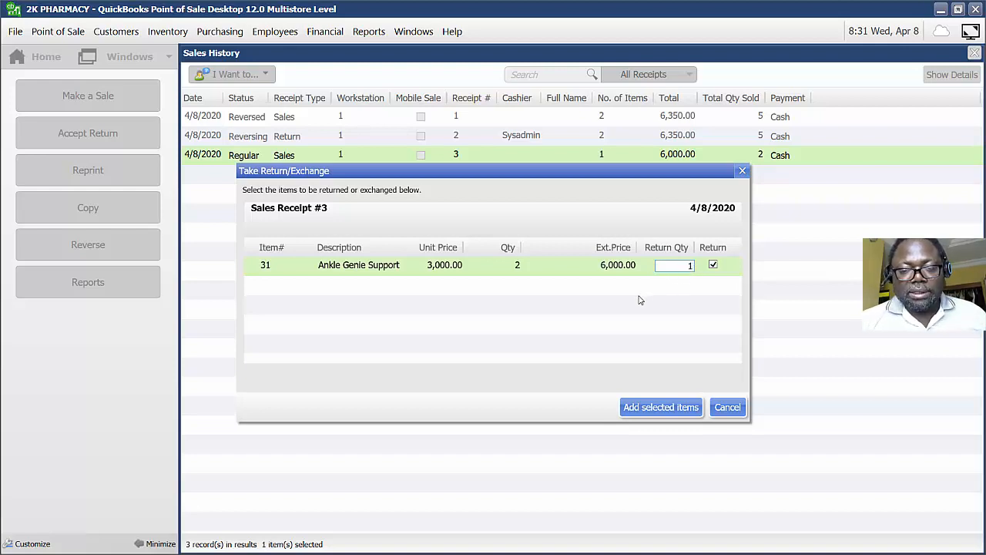
pyautogui.click(674, 408)
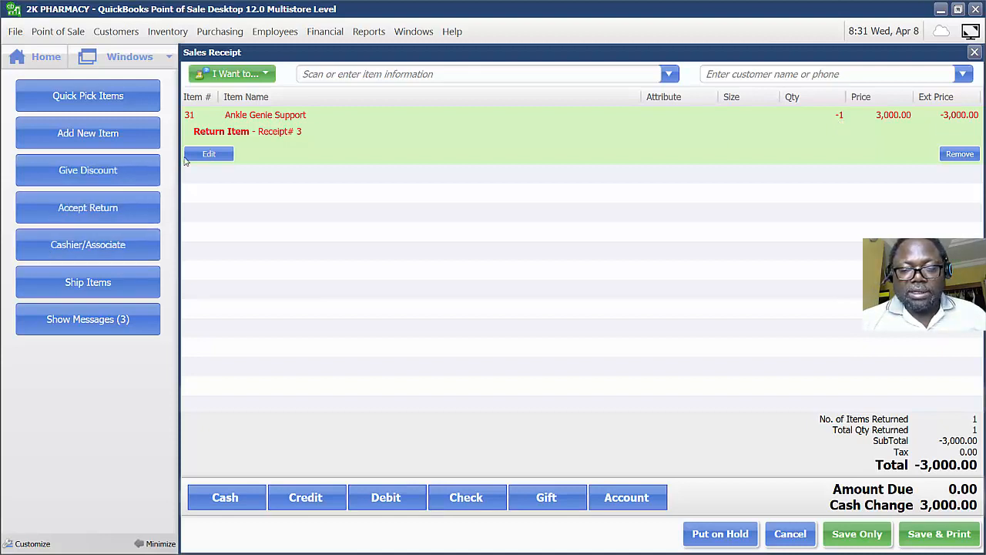
pyautogui.click(851, 539)
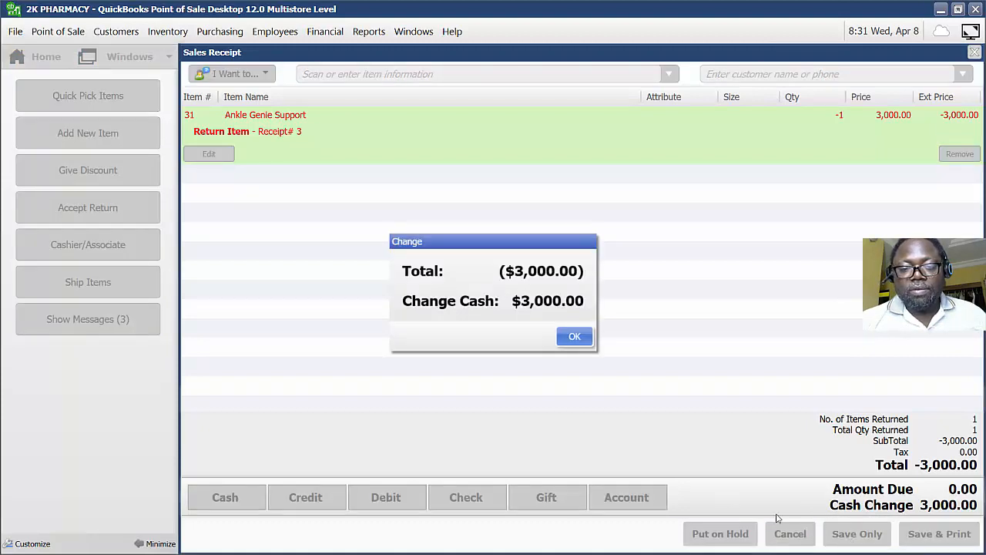
pyautogui.click(575, 337)
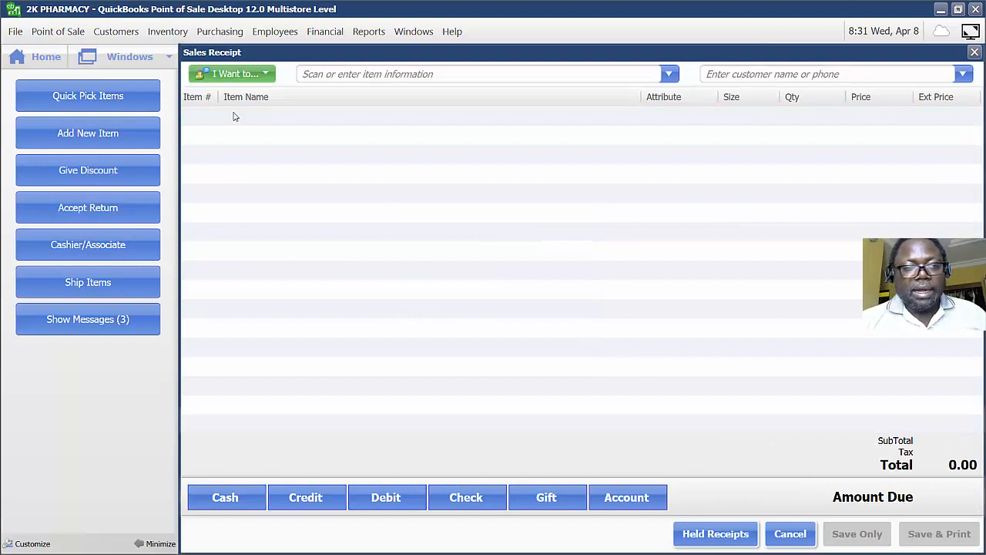
# Open the Sales Detail report, expand and collapse both receipt rows, and close the report center.
pyautogui.click(46, 62)
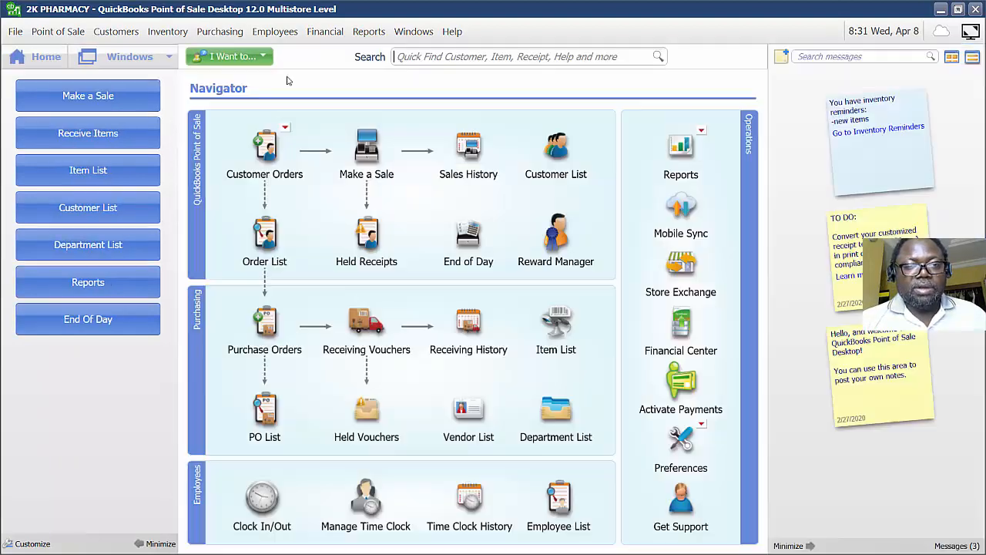
pyautogui.click(367, 32)
pyautogui.moveTo(345, 103)
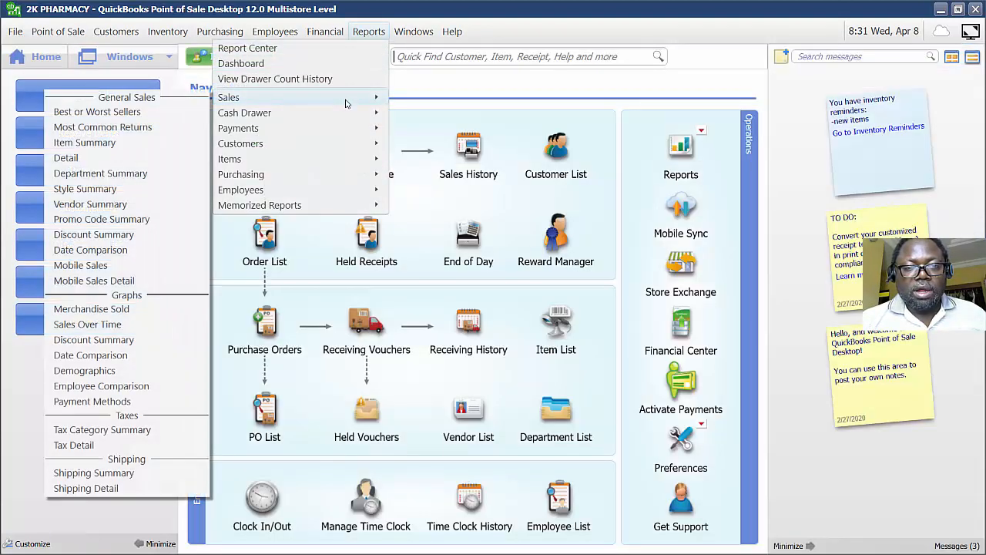
pyautogui.click(67, 158)
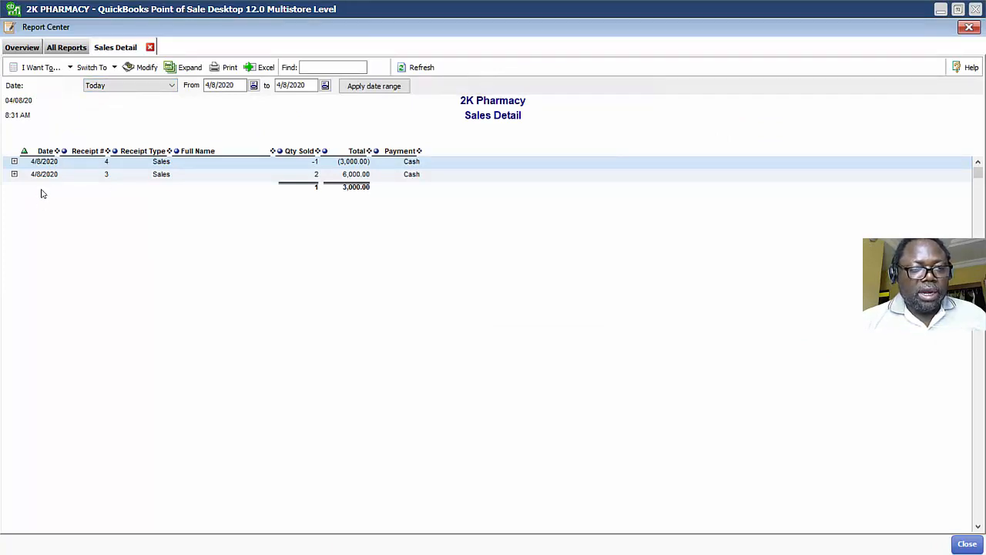
pyautogui.click(14, 174)
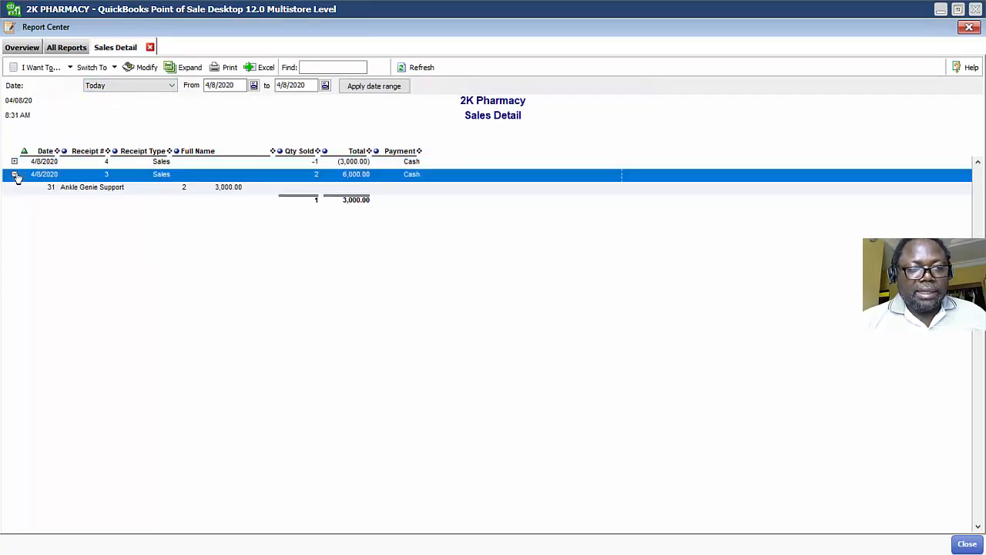
pyautogui.click(14, 174)
pyautogui.click(14, 162)
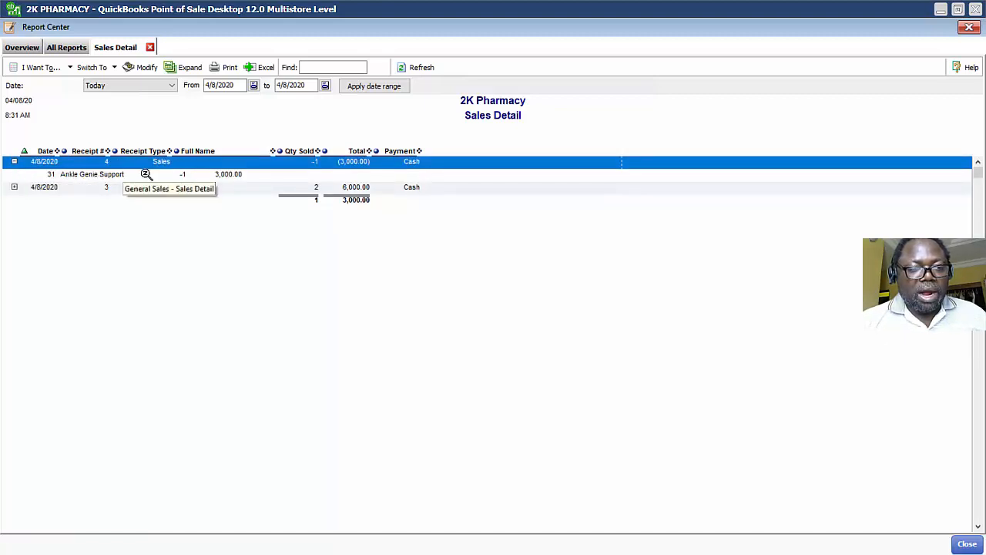
pyautogui.click(15, 162)
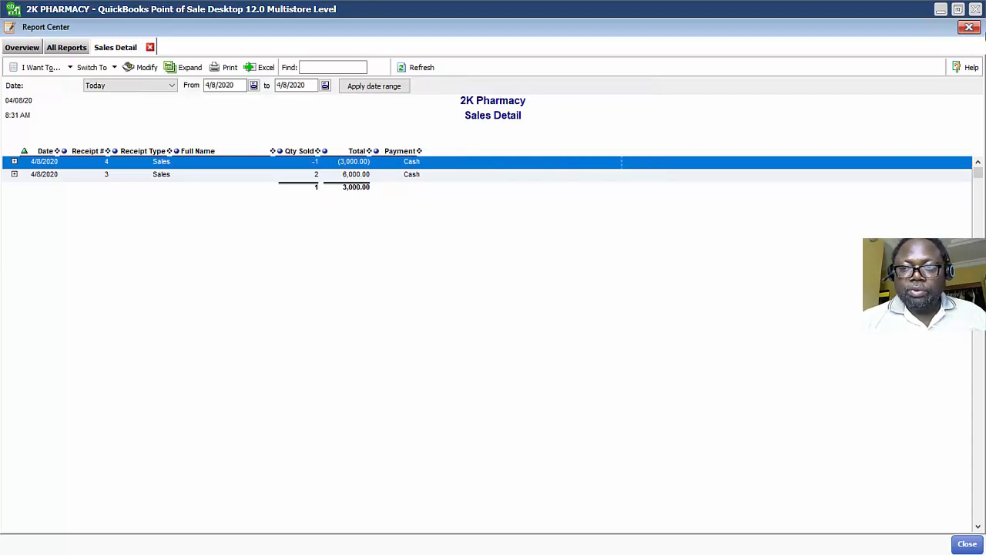
pyautogui.click(970, 28)
# Open the Payment Summary report for today and close it.
pyautogui.click(372, 32)
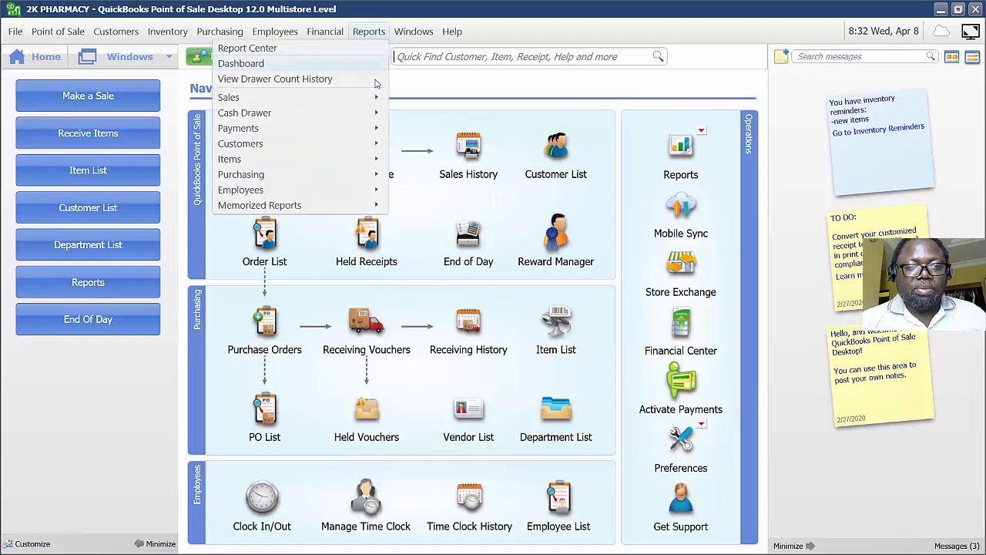
pyautogui.moveTo(345, 130)
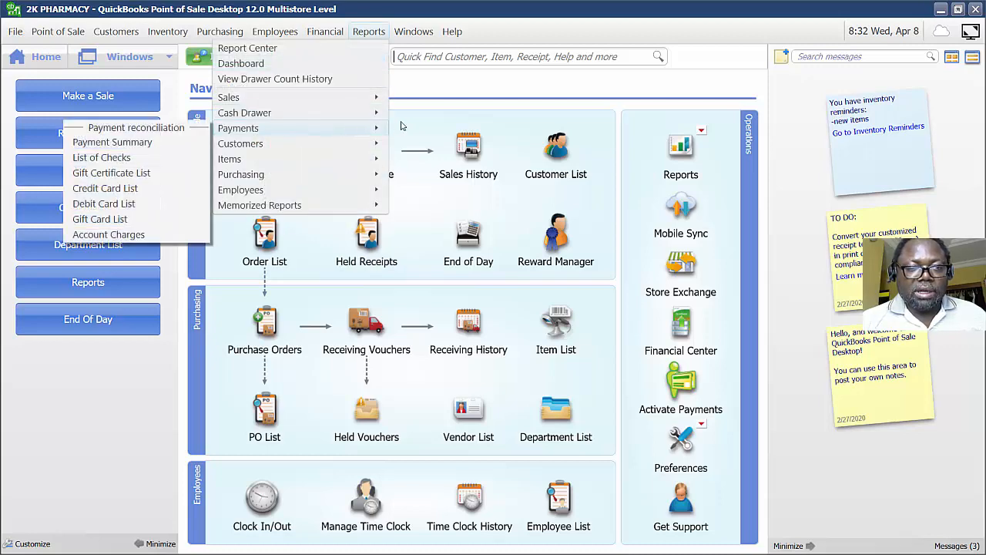
pyautogui.click(139, 148)
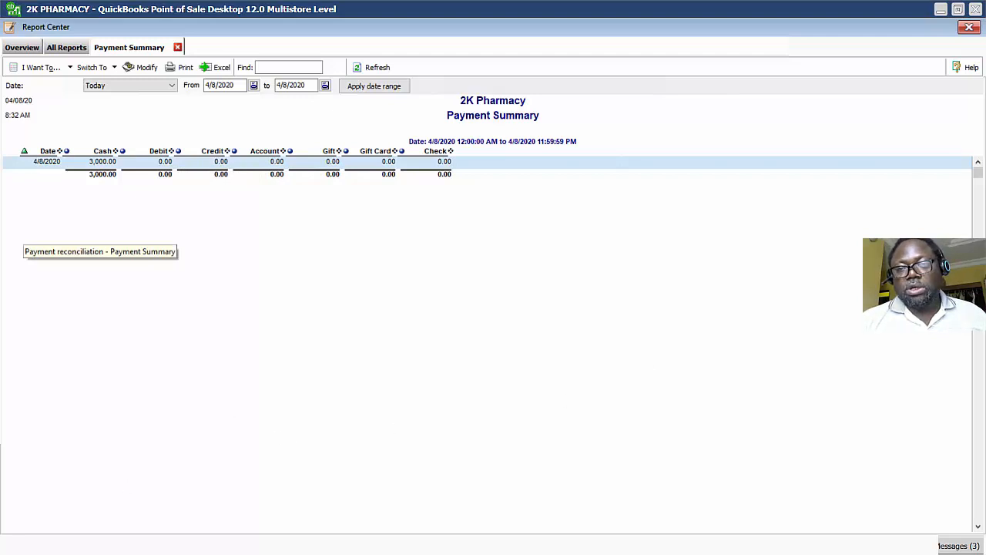
pyautogui.click(968, 27)
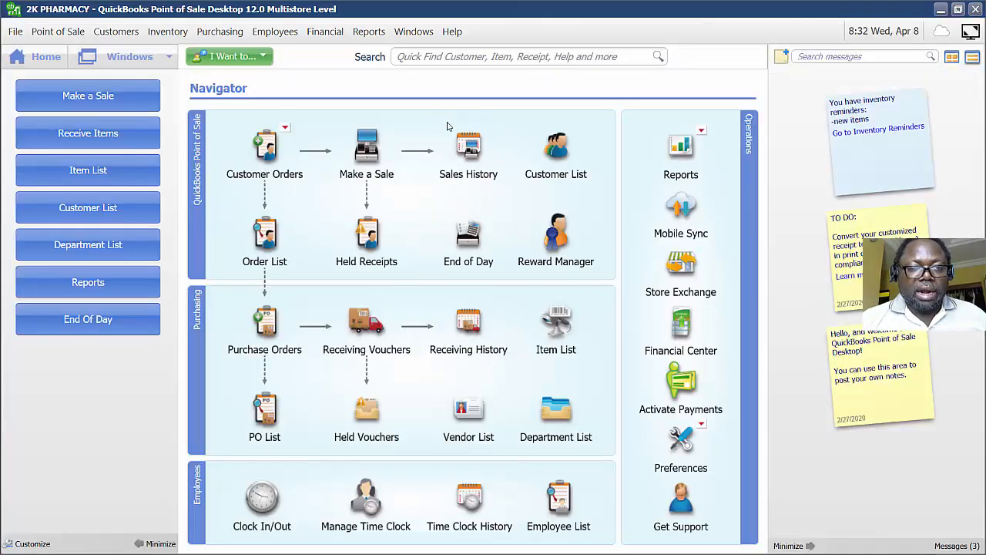
# Start a new sale and add Allopurinol 100Mg from the item list.
pyautogui.click(362, 146)
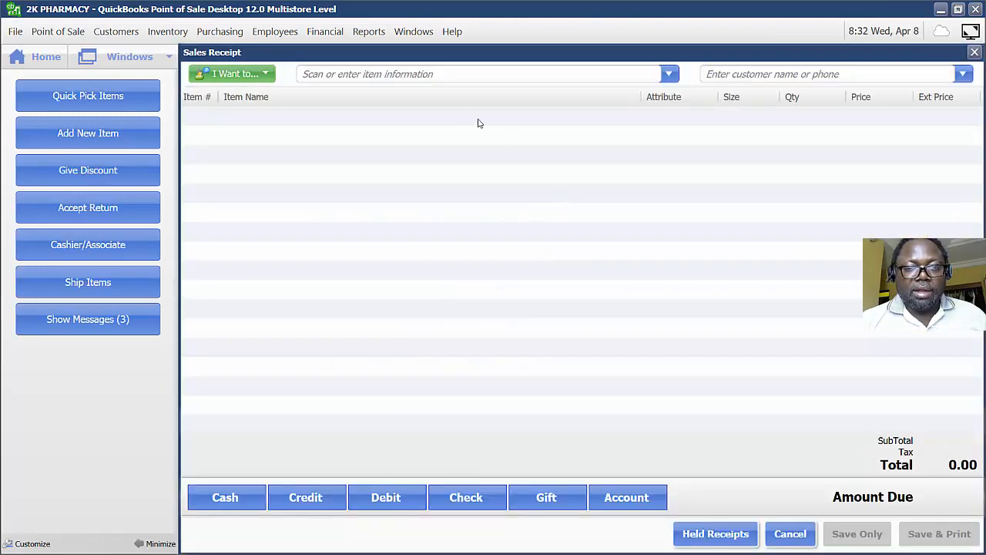
pyautogui.click(668, 74)
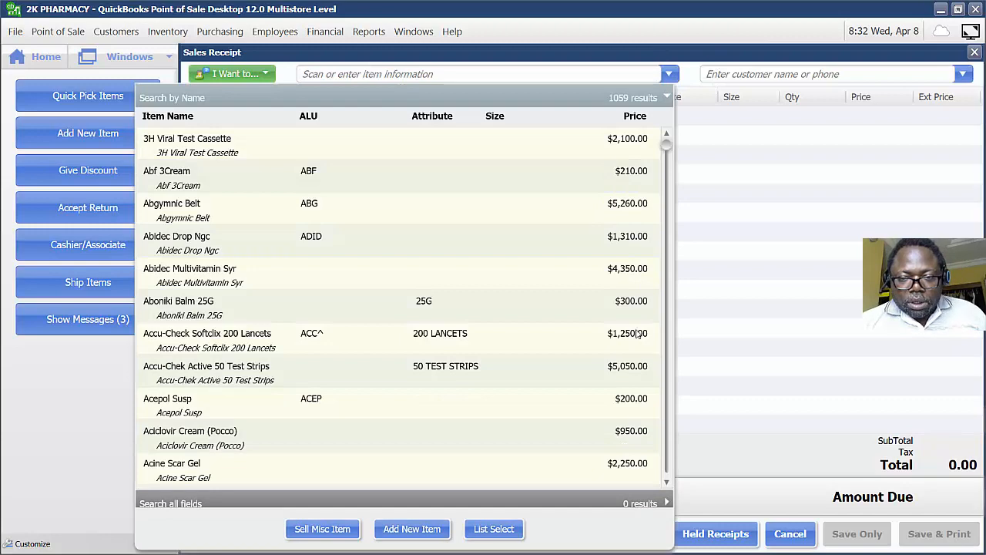
pyautogui.scroll(-5, 631, 333)
pyautogui.scroll(-3, 630, 332)
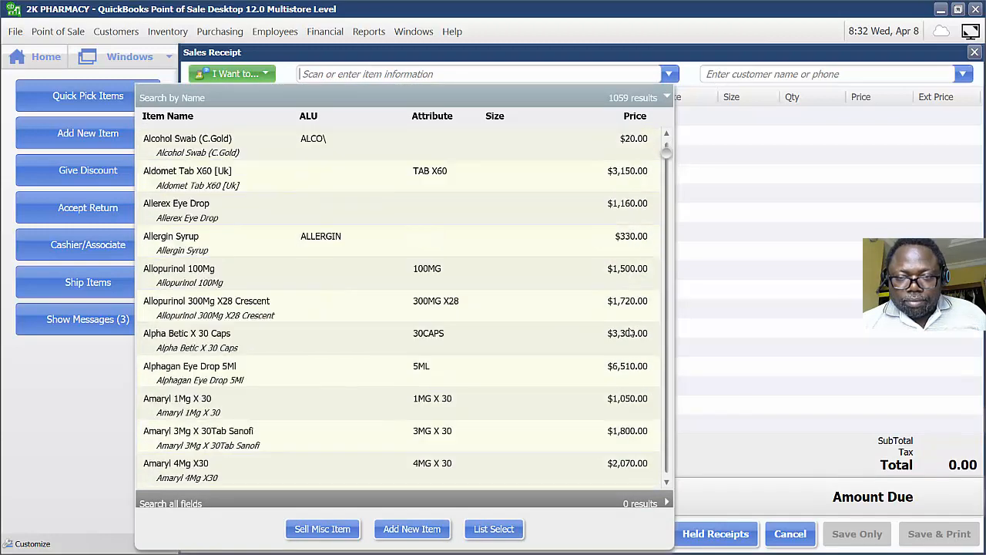
pyautogui.click(646, 104)
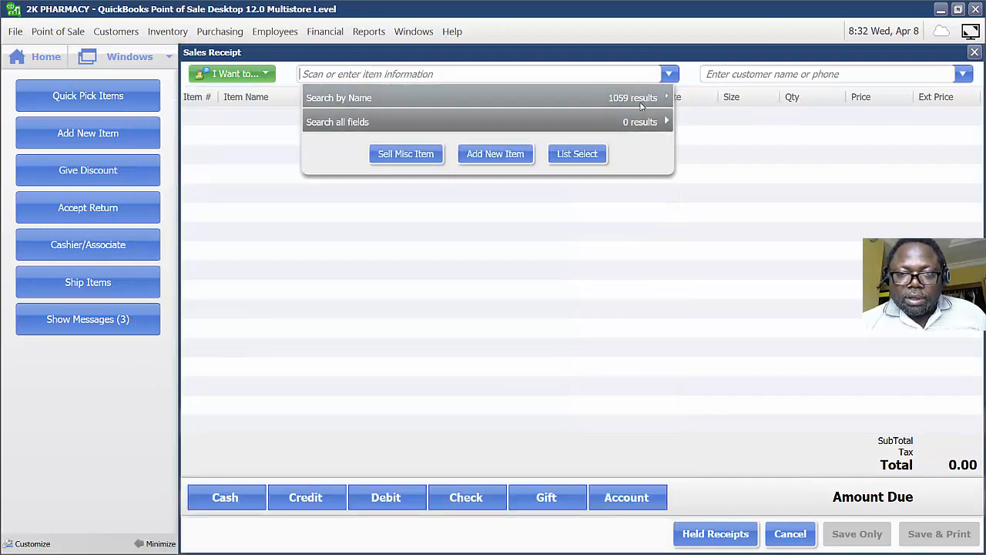
pyautogui.click(660, 98)
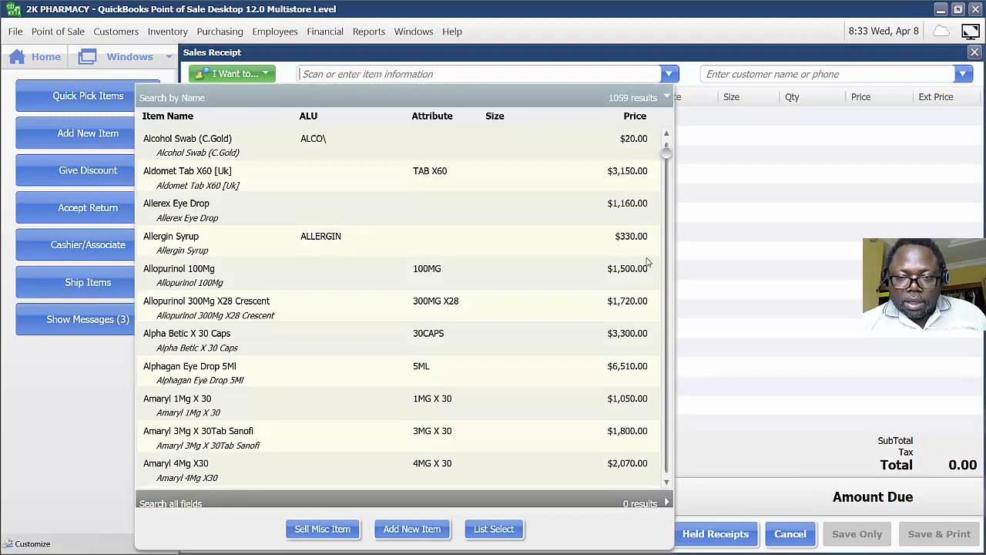
pyautogui.click(191, 280)
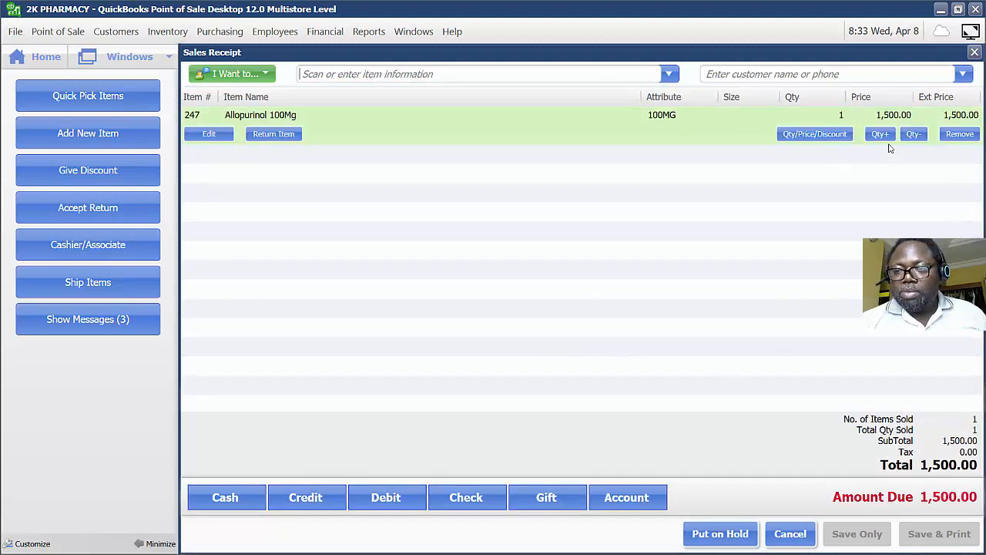
# Pay the 1,500.00 sale in cash for the exact amount and save the receipt.
pyautogui.click(222, 496)
pyautogui.click(402, 465)
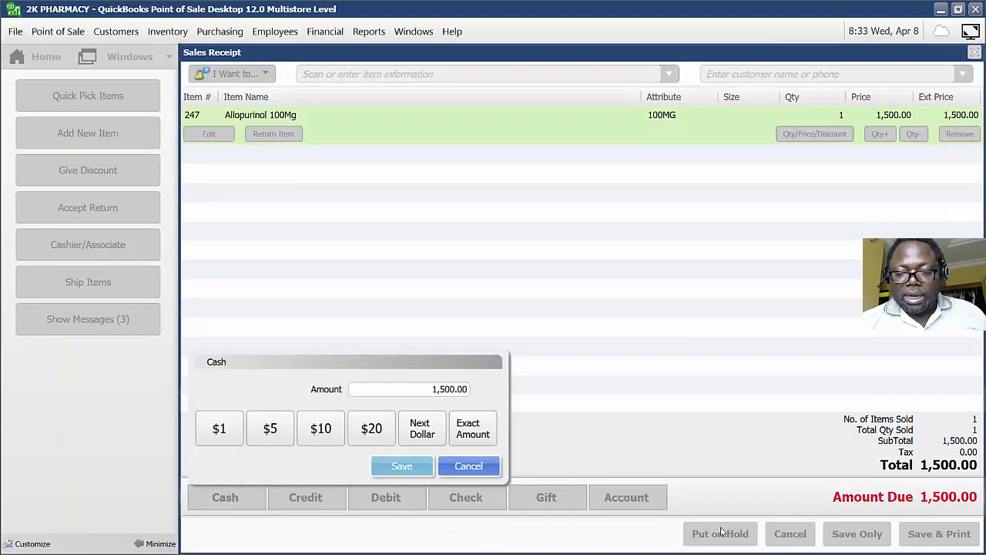
pyautogui.click(837, 533)
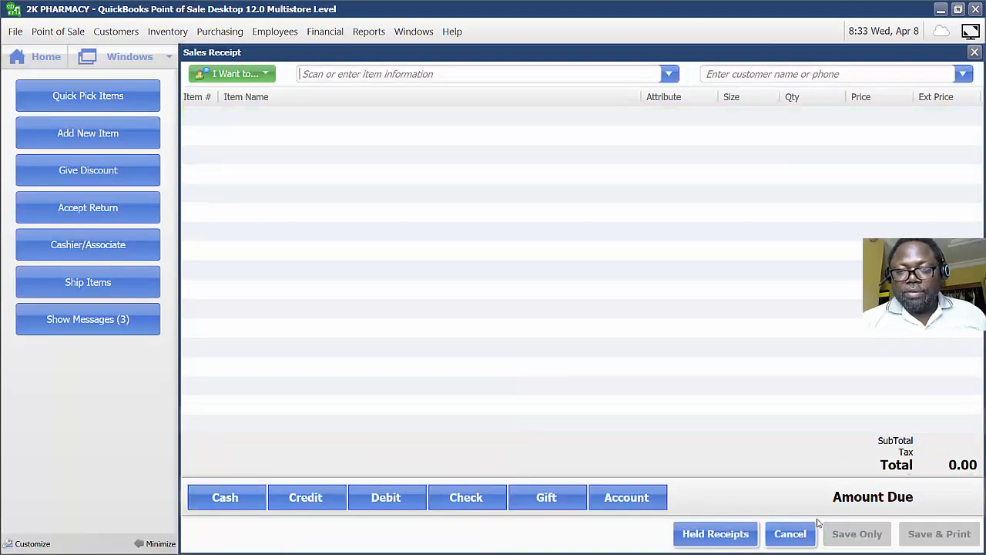
# Open Sales History, view the details of receipt 5, and close the details pane.
pyautogui.click(51, 56)
pyautogui.click(470, 154)
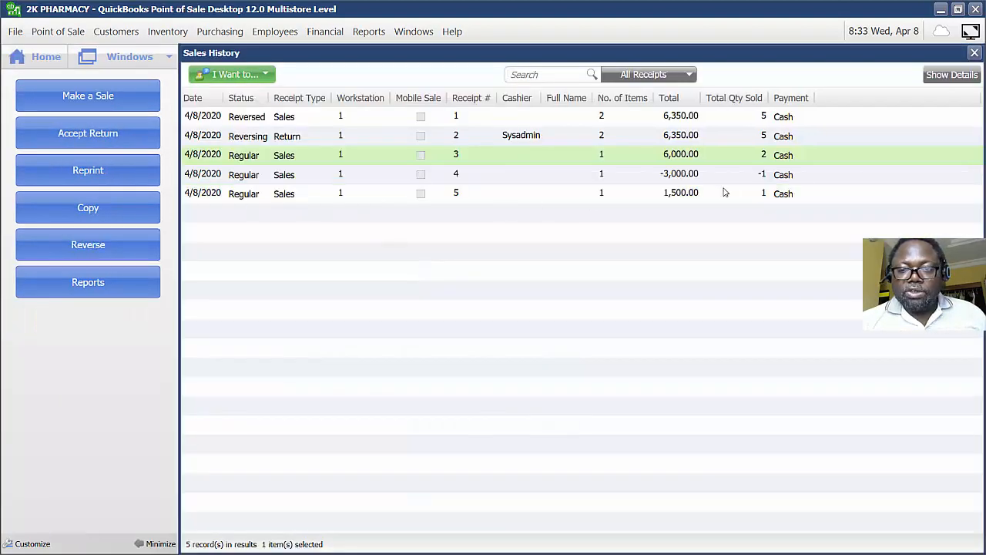
pyautogui.click(220, 193)
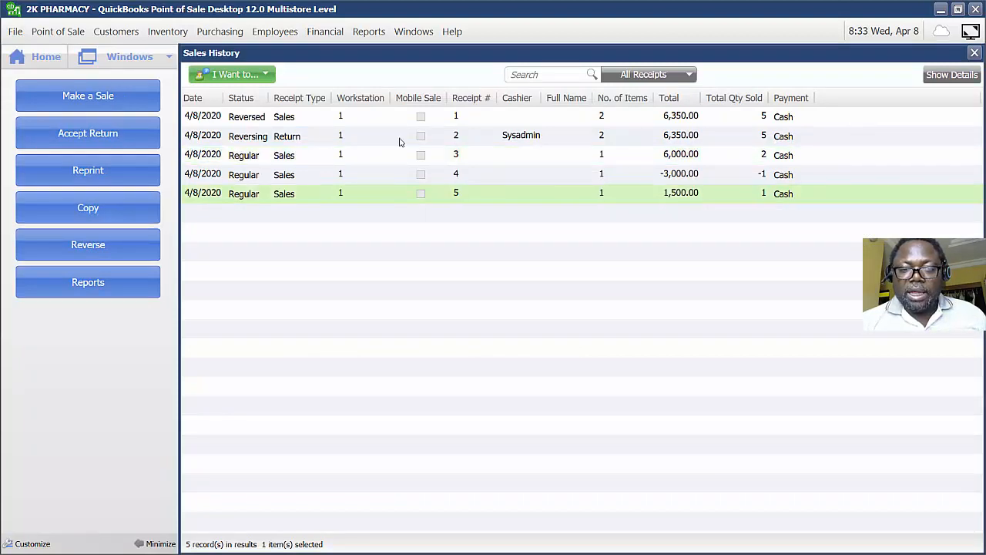
pyautogui.click(948, 77)
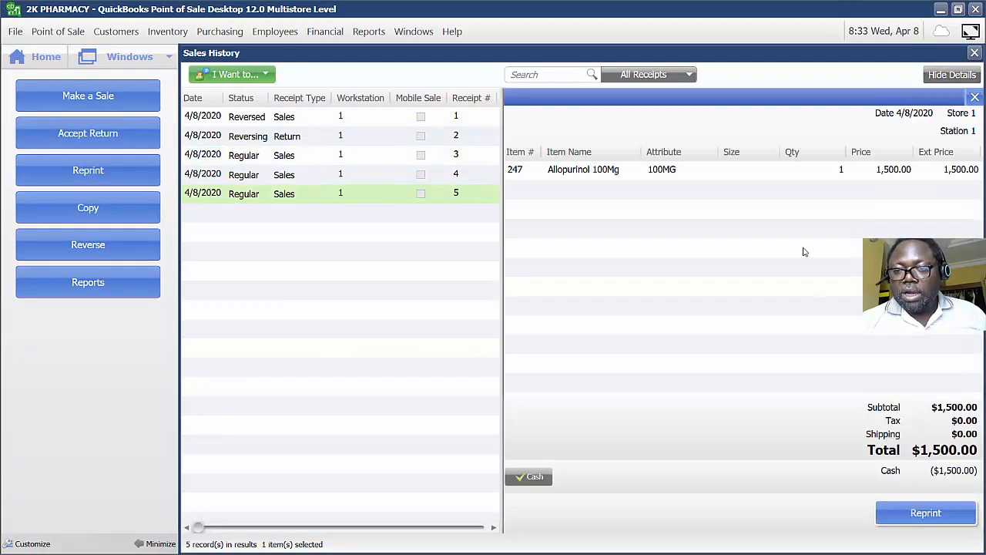
pyautogui.click(621, 174)
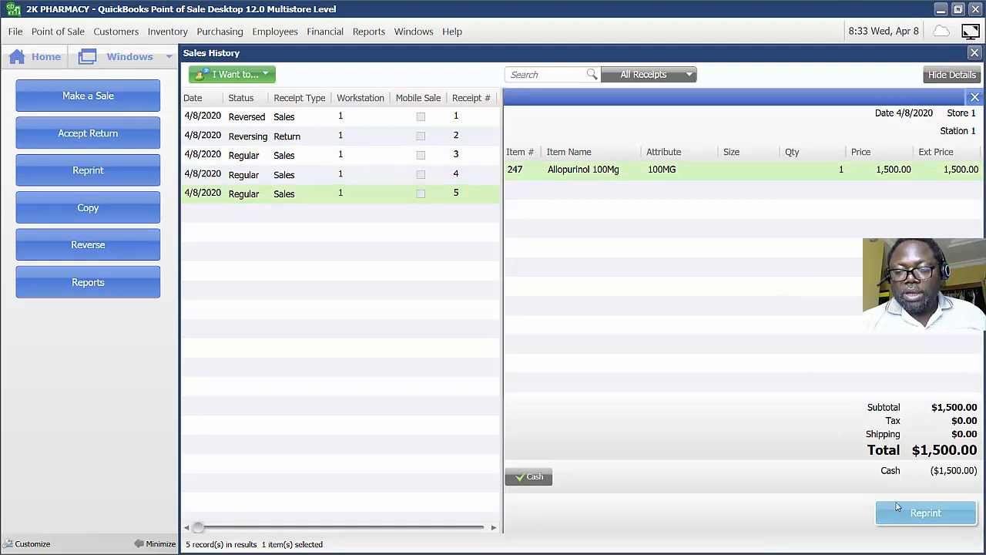
pyautogui.click(974, 97)
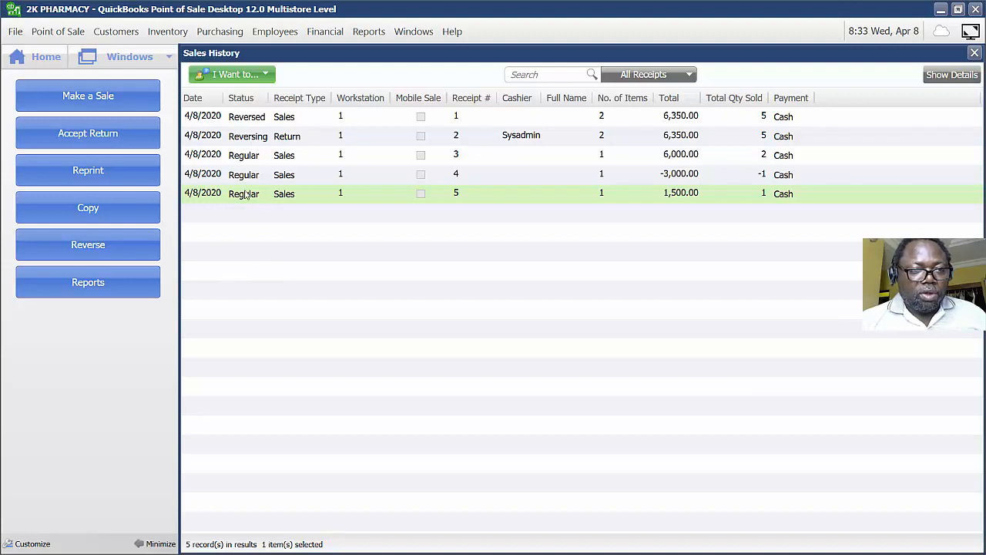
# Start a return from receipt 5, marking Allopurinol 100Mg for return.
pyautogui.click(78, 135)
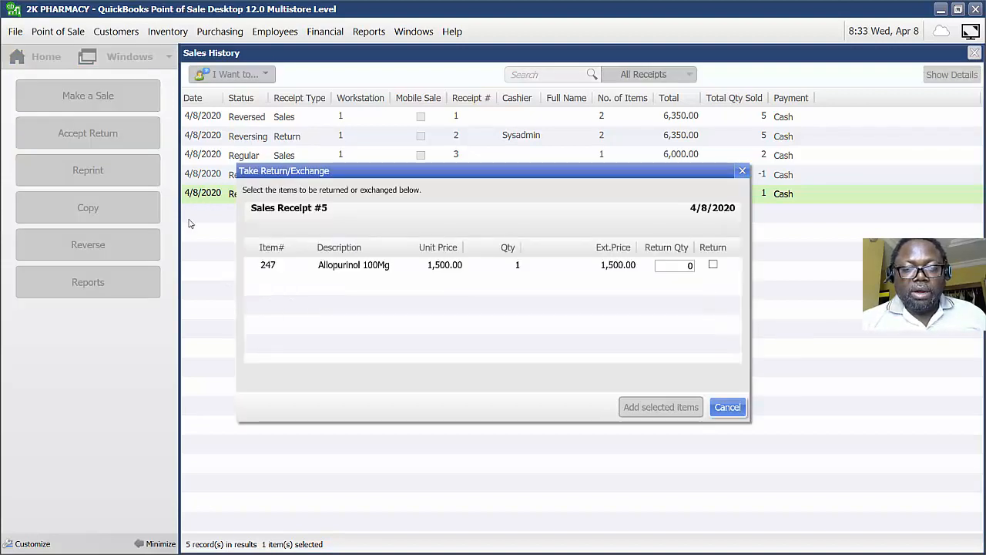
pyautogui.click(372, 272)
pyautogui.click(712, 265)
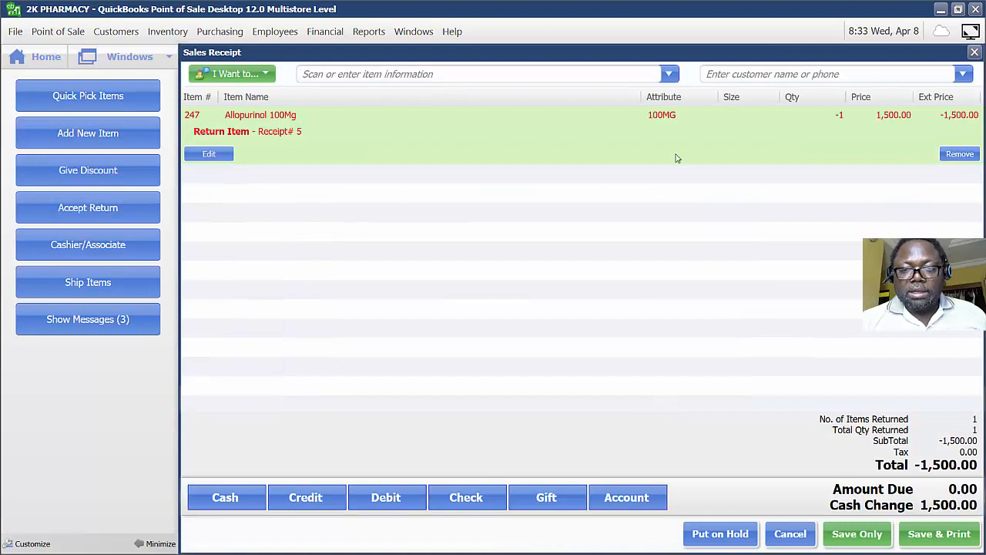
# Add Astymin Tonic from the item list as the exchange item.
pyautogui.click(669, 74)
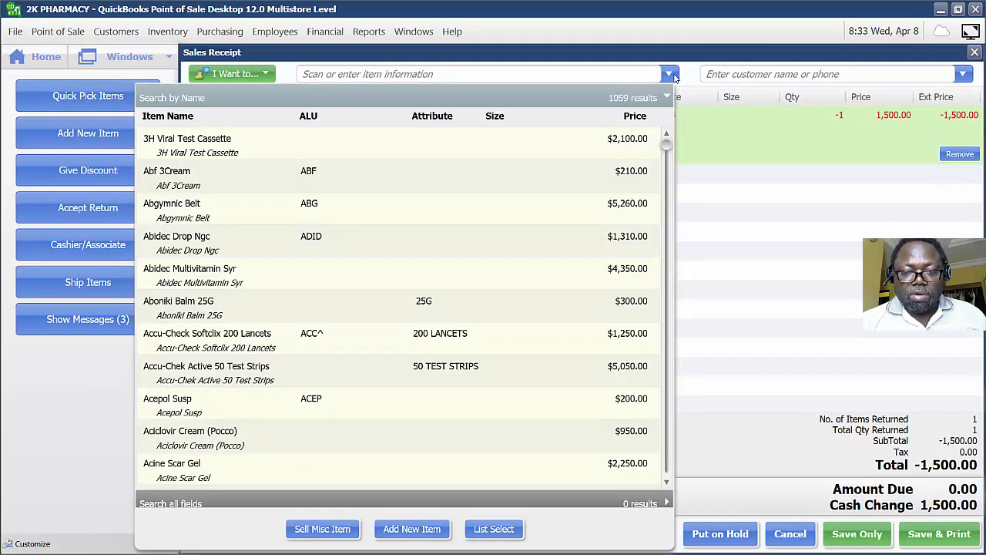
pyautogui.scroll(-4, 578, 261)
pyautogui.scroll(-15, 578, 260)
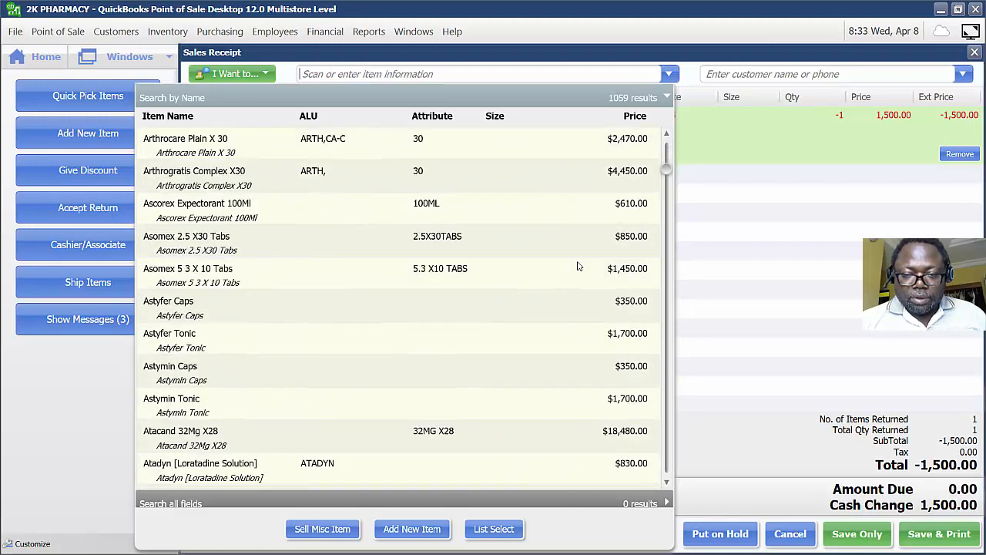
pyautogui.scroll(-1, 578, 266)
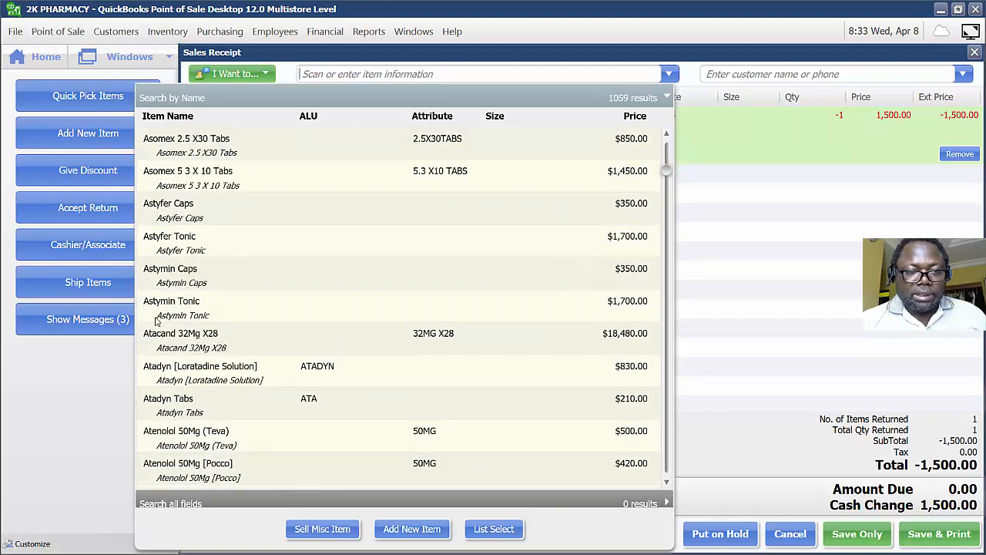
pyautogui.click(209, 309)
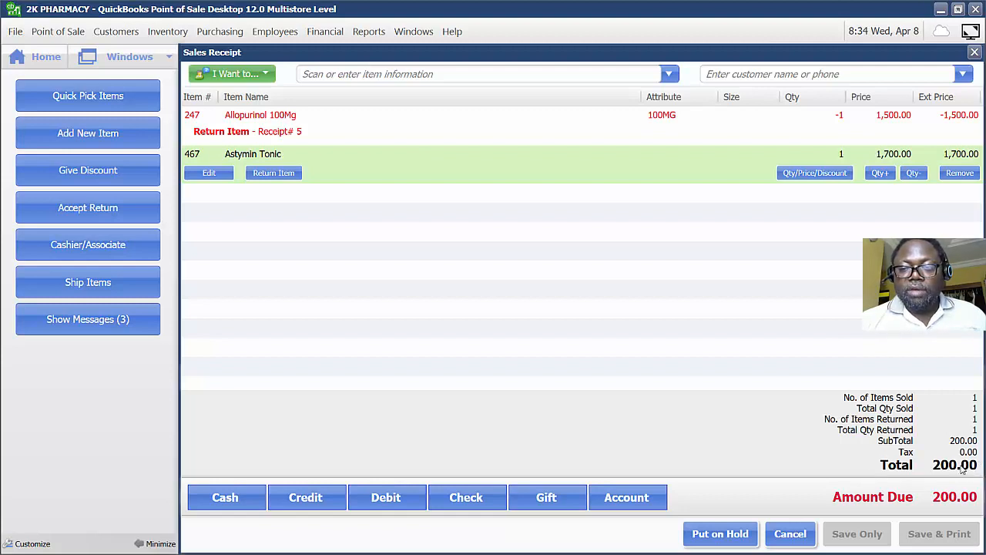
# Remove Astymin Tonic and add Atadyn [Loratadine Solution] from the item list instead.
pyautogui.click(959, 175)
pyautogui.click(668, 74)
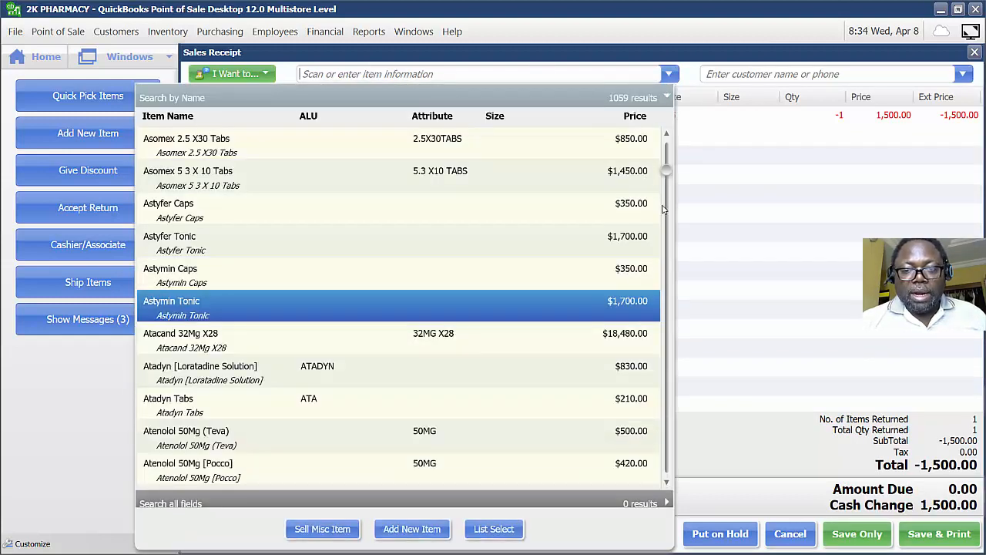
pyautogui.click(646, 368)
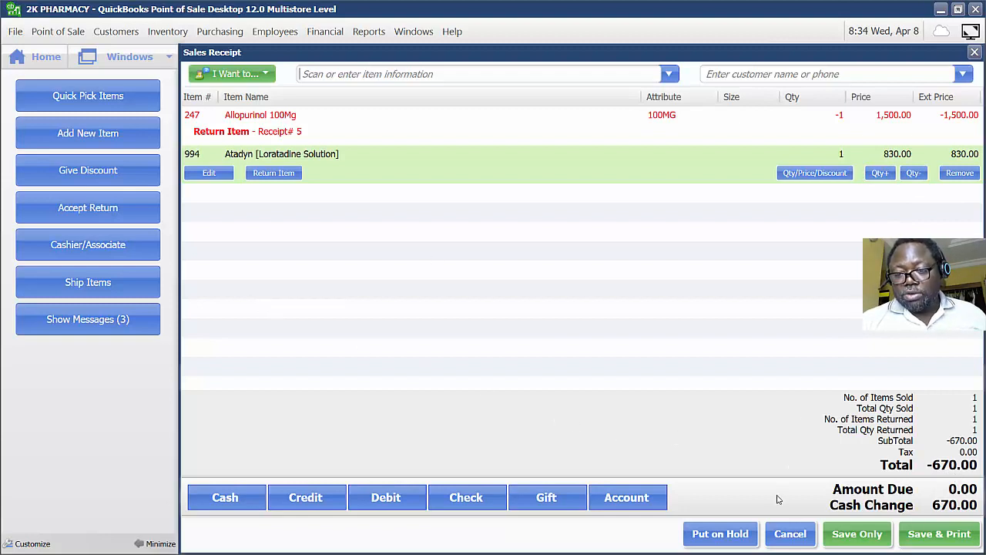
# Cancel the exchange receipt, discarding its changes, and close the item list.
pyautogui.click(791, 532)
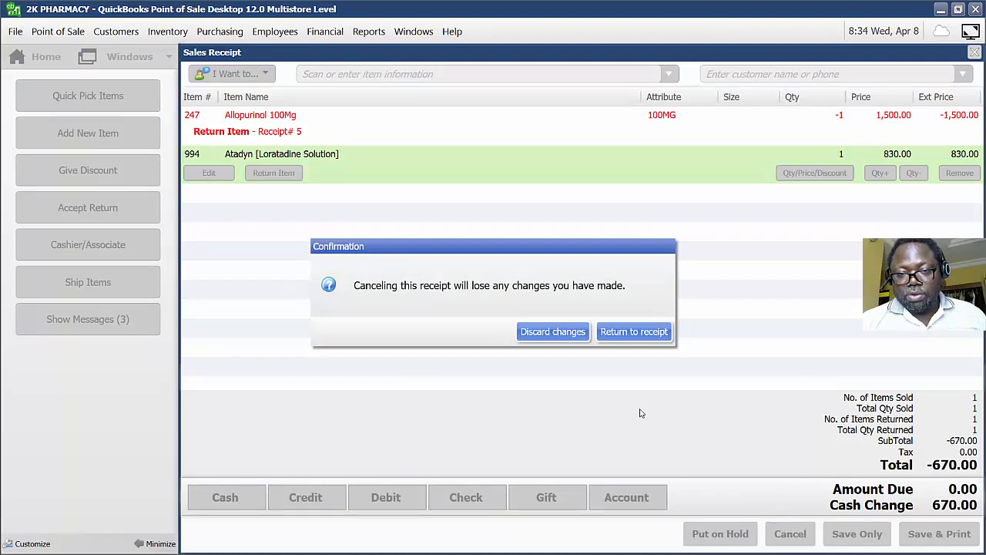
pyautogui.click(564, 335)
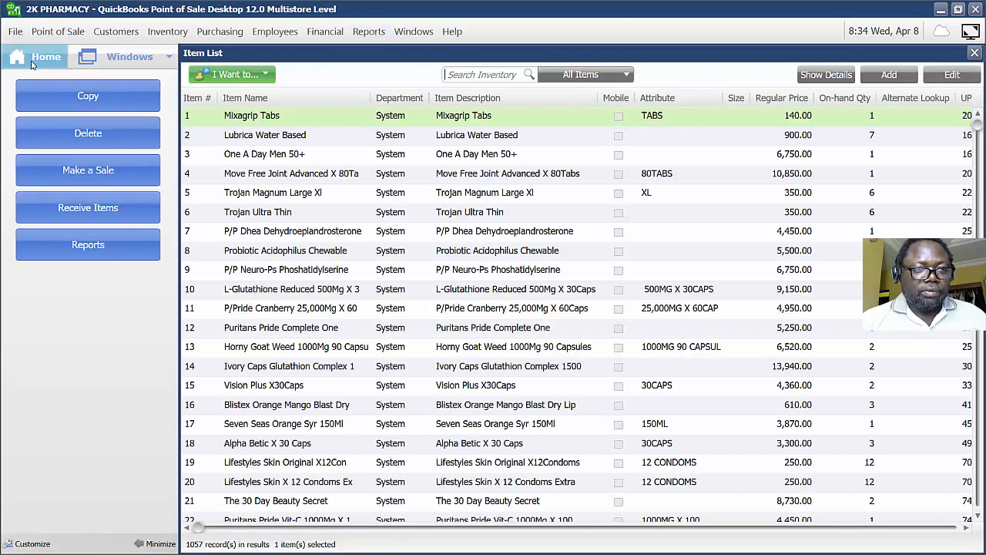
pyautogui.press('Escape')
# Open the Sales Detail report for today, expand receipt 3's line items, and close the report.
pyautogui.click(368, 31)
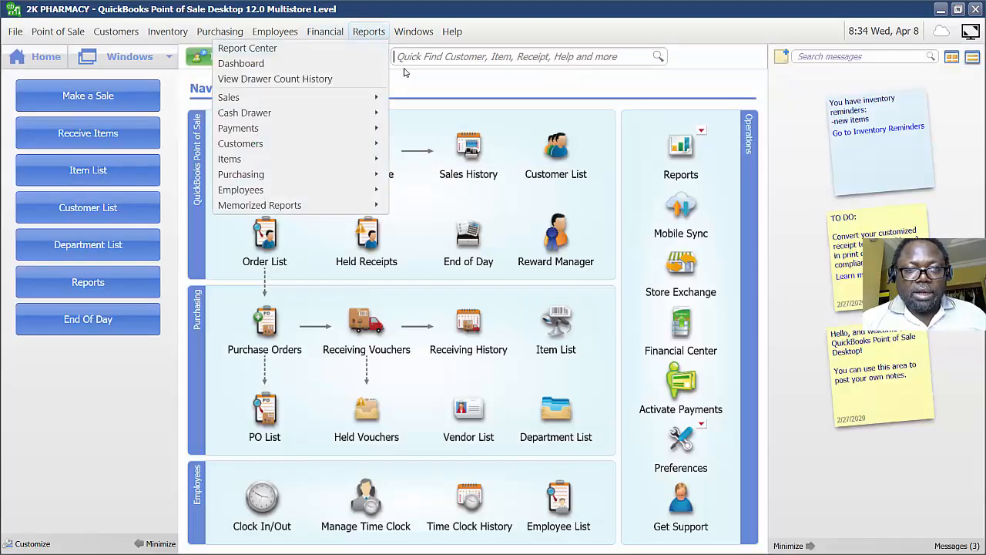
pyautogui.moveTo(231, 97)
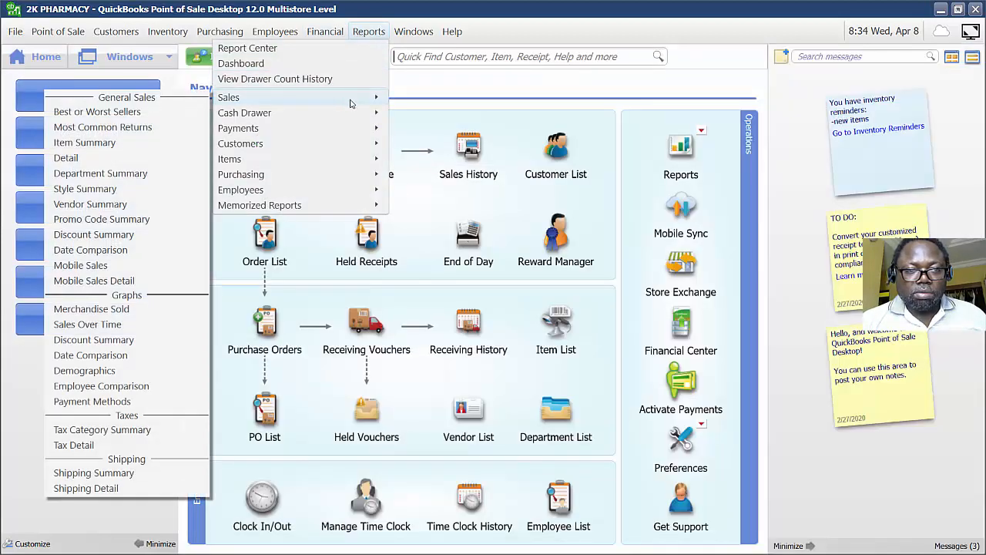
pyautogui.click(144, 162)
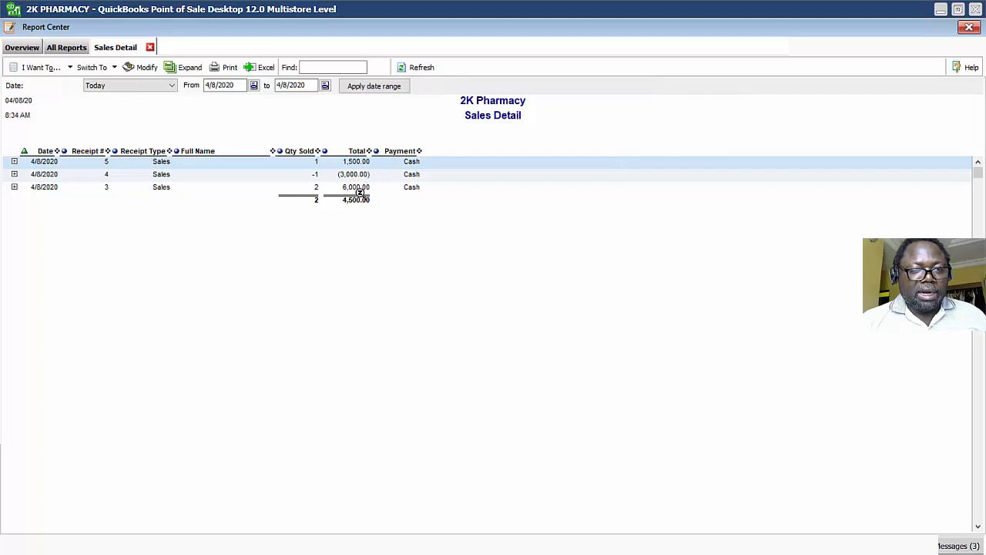
pyautogui.click(14, 187)
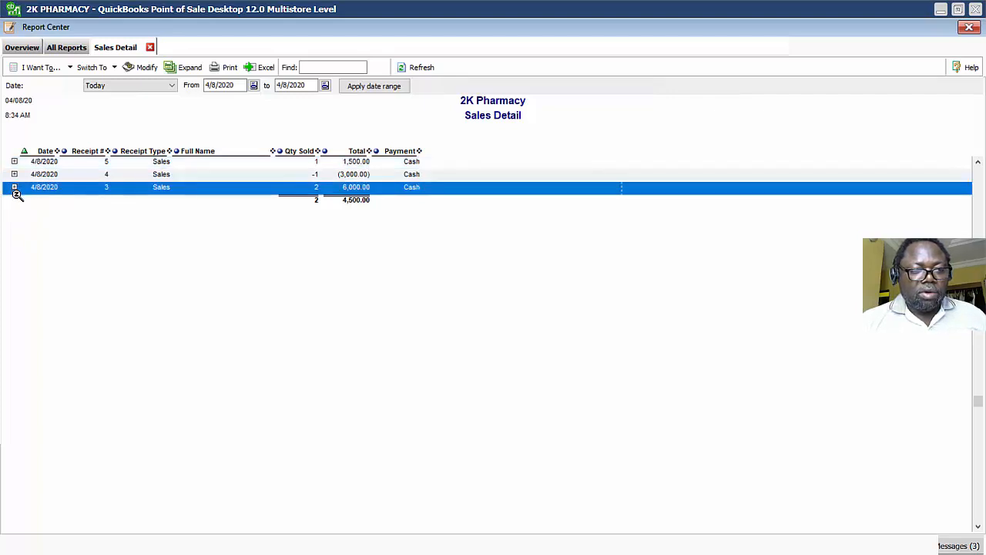
pyautogui.click(14, 187)
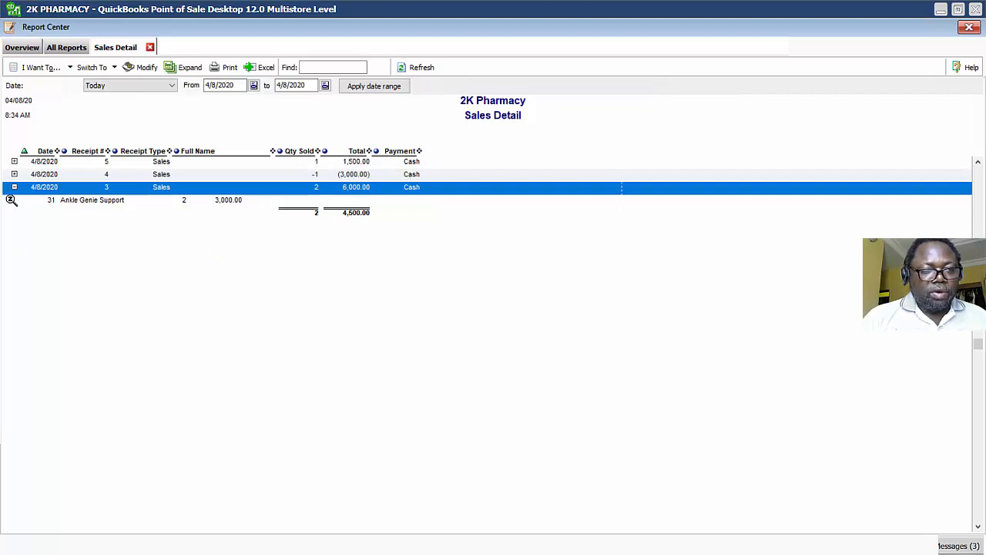
pyautogui.click(14, 187)
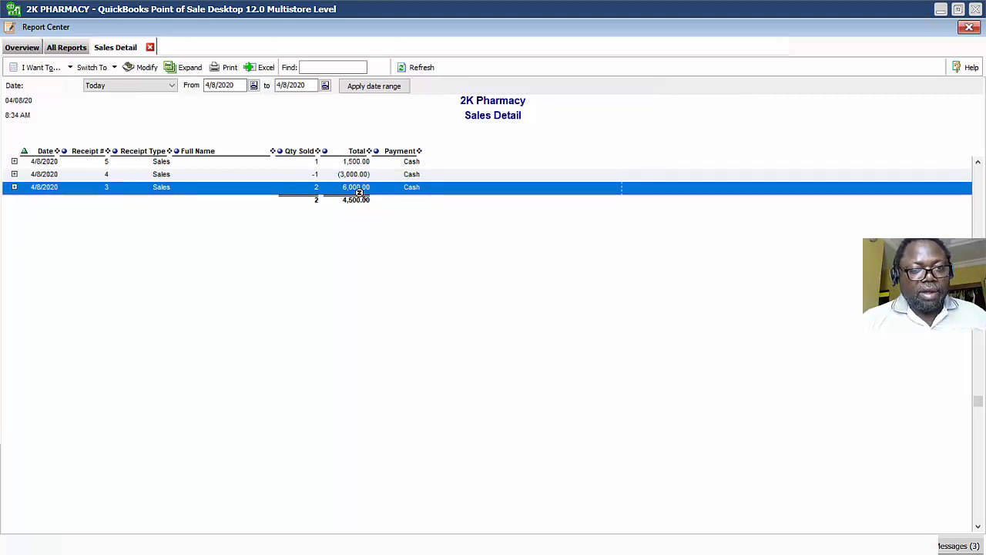
pyautogui.click(358, 161)
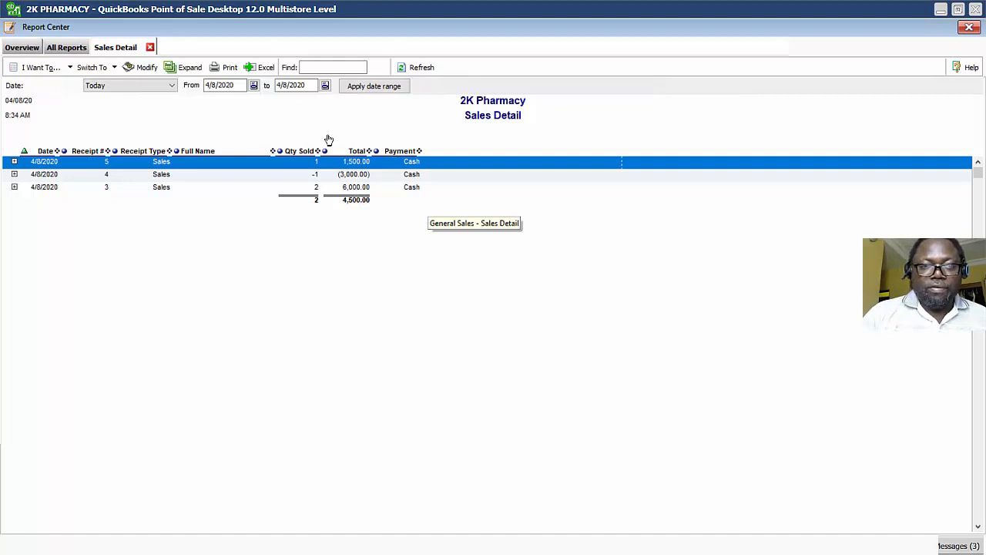
pyautogui.click(969, 28)
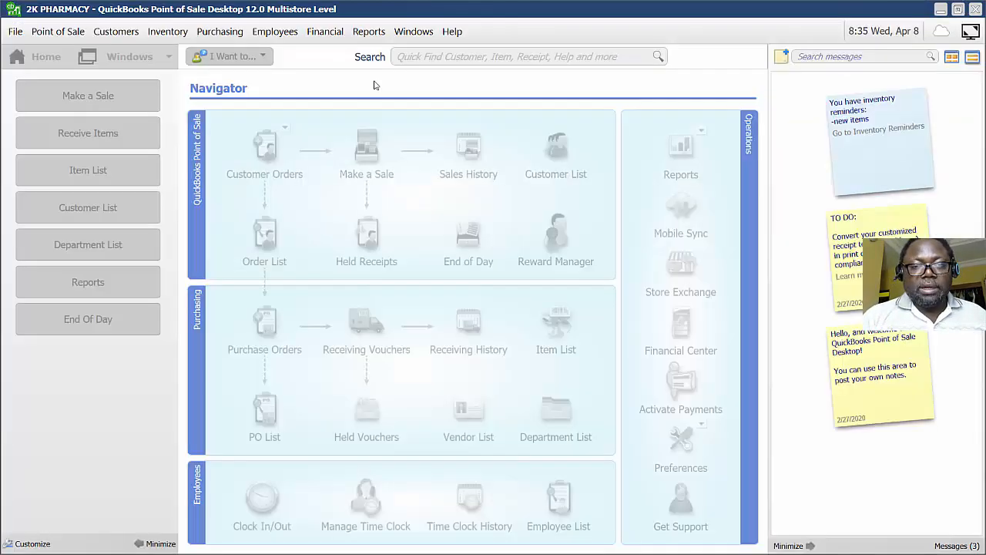
# Open the Payment Summary report for today and close it.
pyautogui.click(414, 30)
pyautogui.moveTo(368, 31)
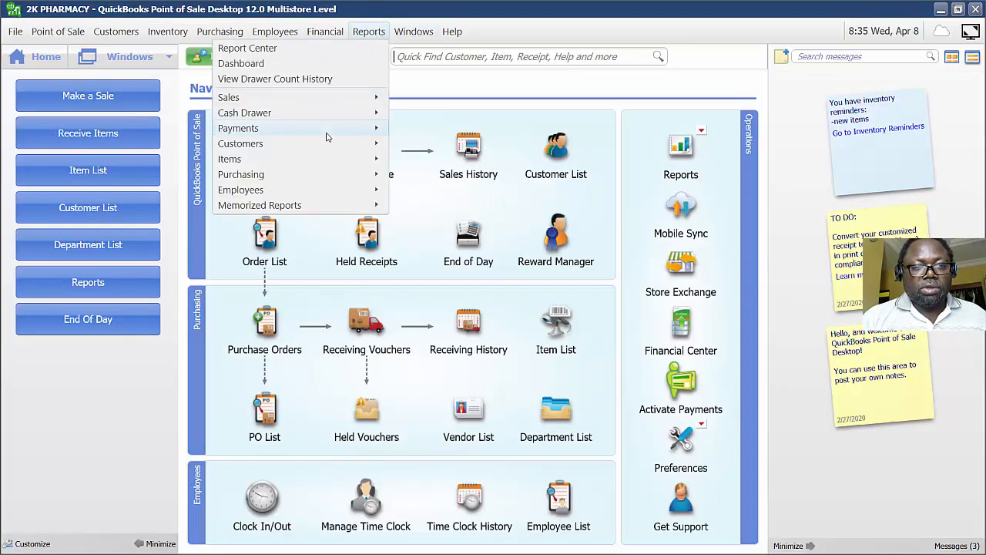
pyautogui.moveTo(327, 129)
pyautogui.click(154, 151)
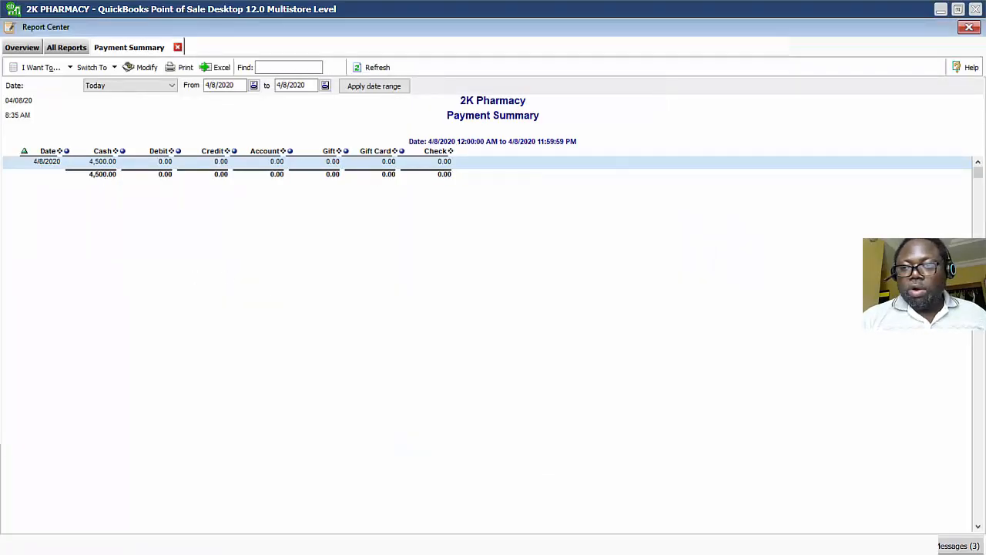
pyautogui.click(968, 27)
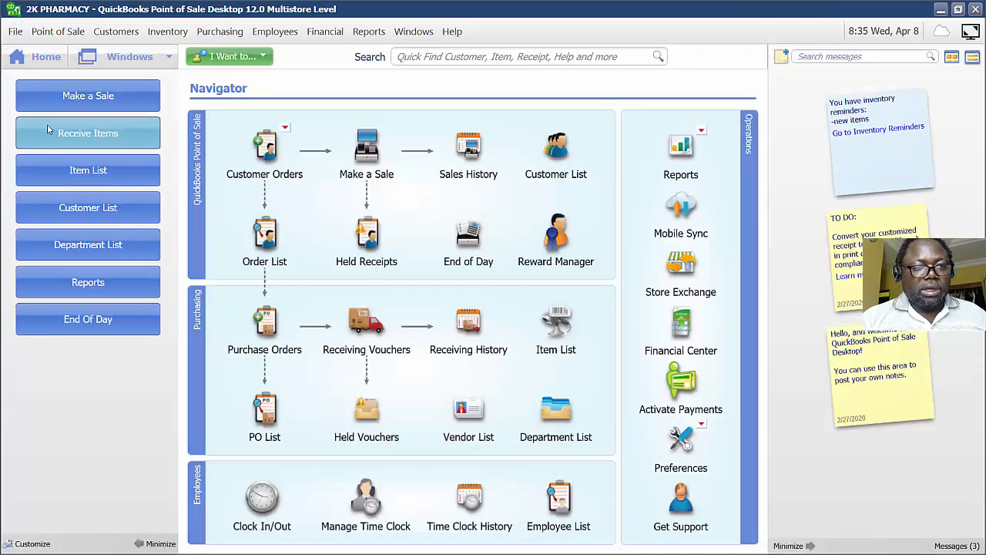
# Open Sales History and take a return of Allopurinol 100Mg from receipt 5 onto a new receipt.
pyautogui.click(470, 151)
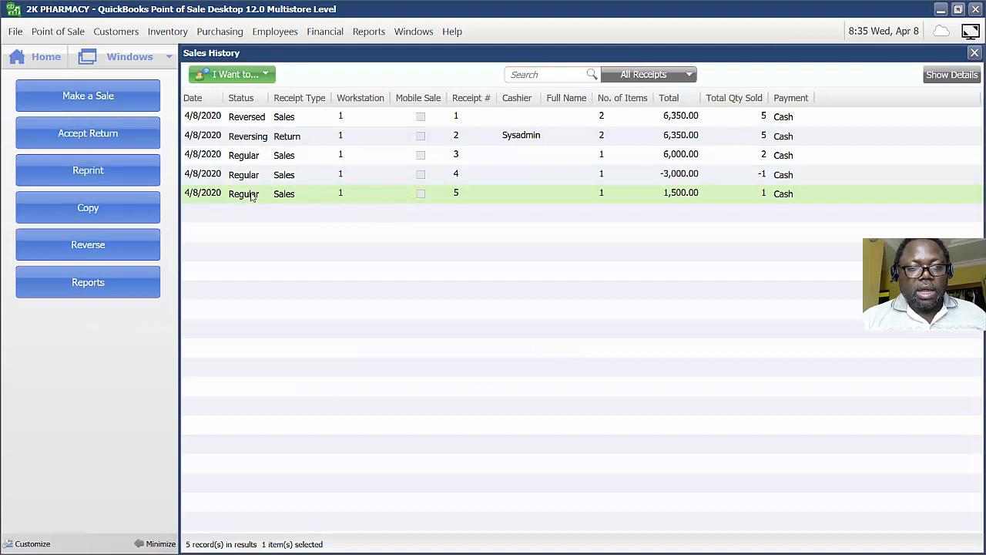
pyautogui.click(114, 141)
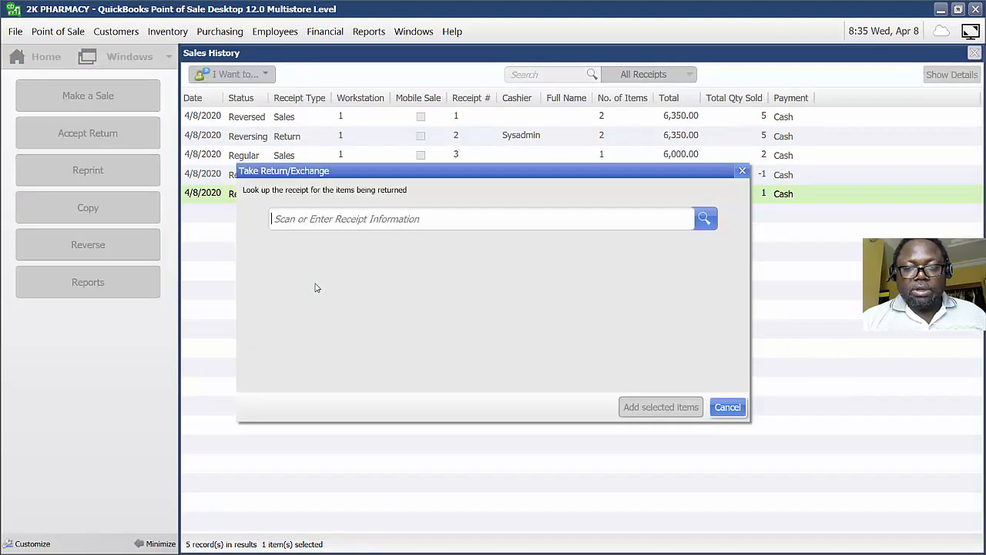
pyautogui.click(712, 265)
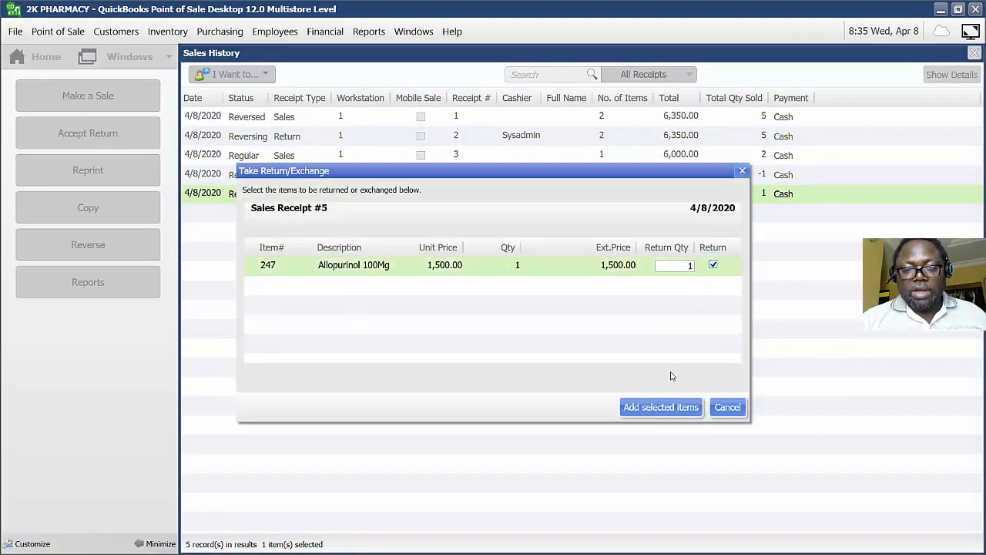
pyautogui.click(652, 408)
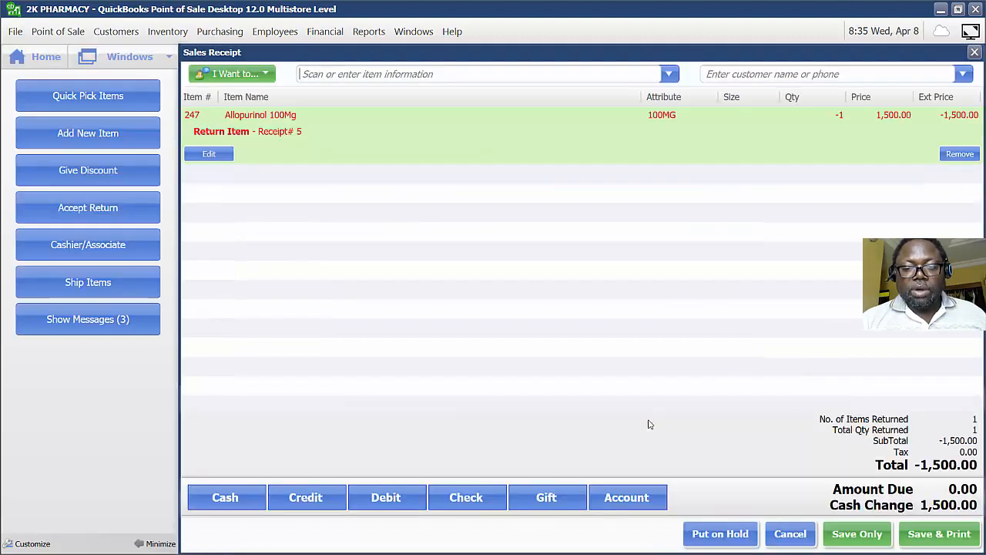
# Add Actifed Syrup from the item list as the exchange item.
pyautogui.click(668, 75)
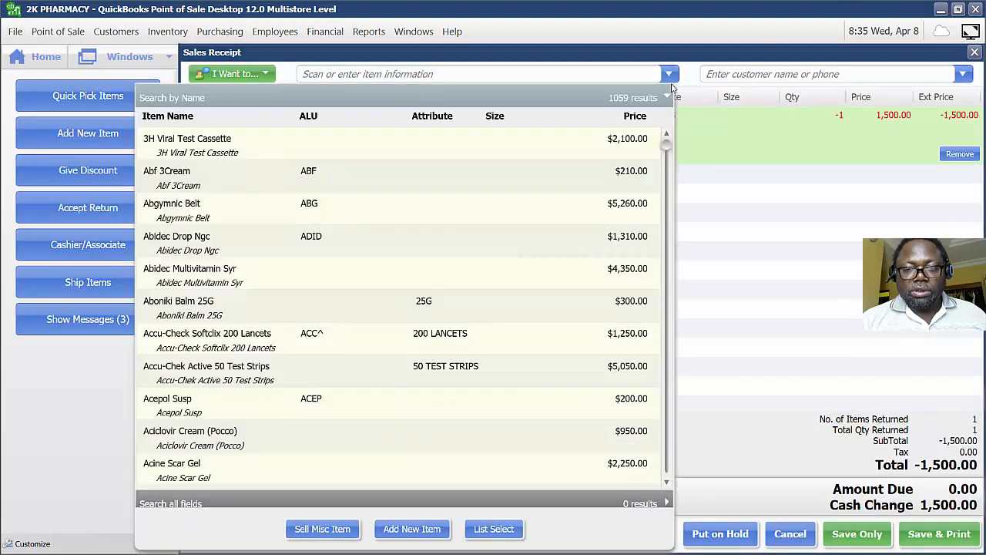
pyautogui.scroll(-3, 565, 337)
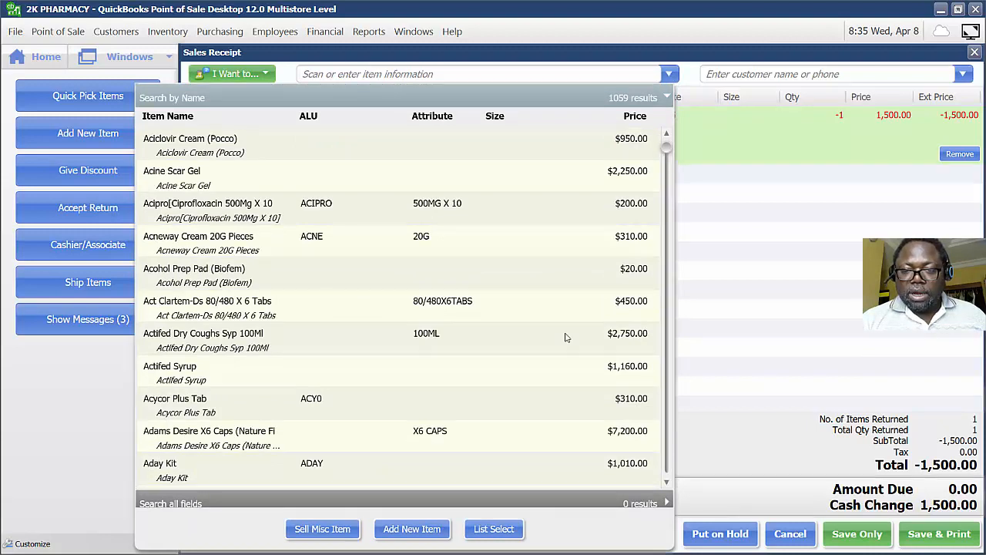
pyautogui.click(595, 382)
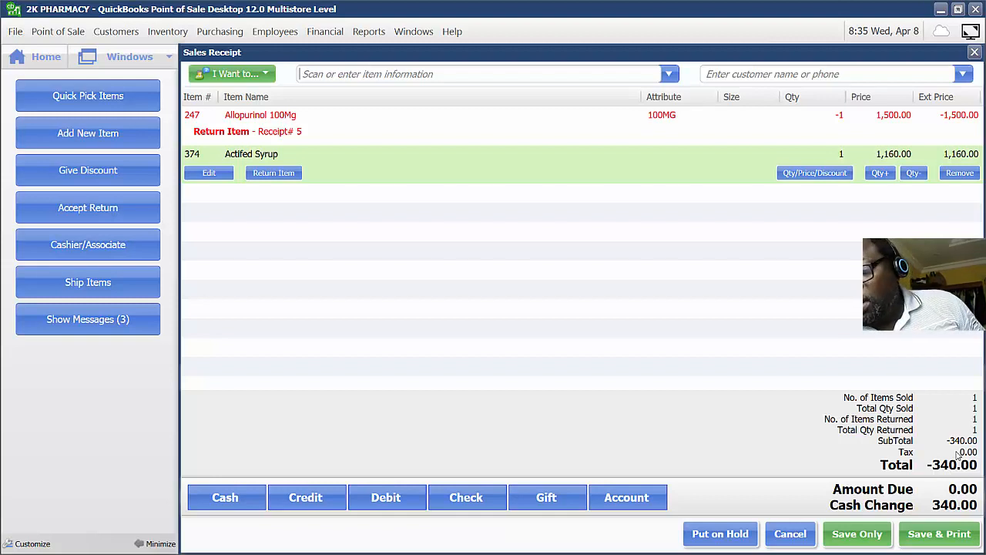
# Switch to Calculator, compute 4500 minus 340, and close it.
pyautogui.press('super')
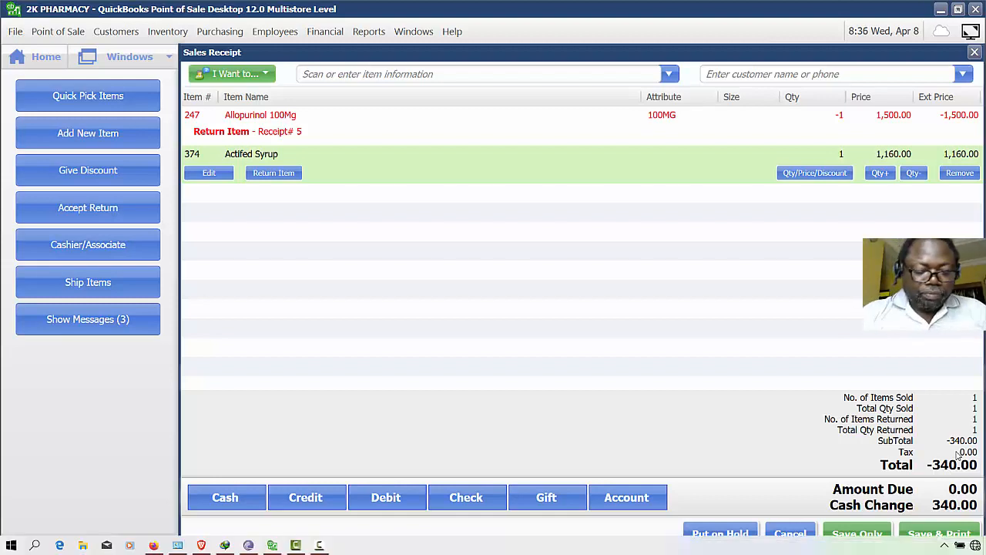
pyautogui.write('calc')
pyautogui.press('Return')
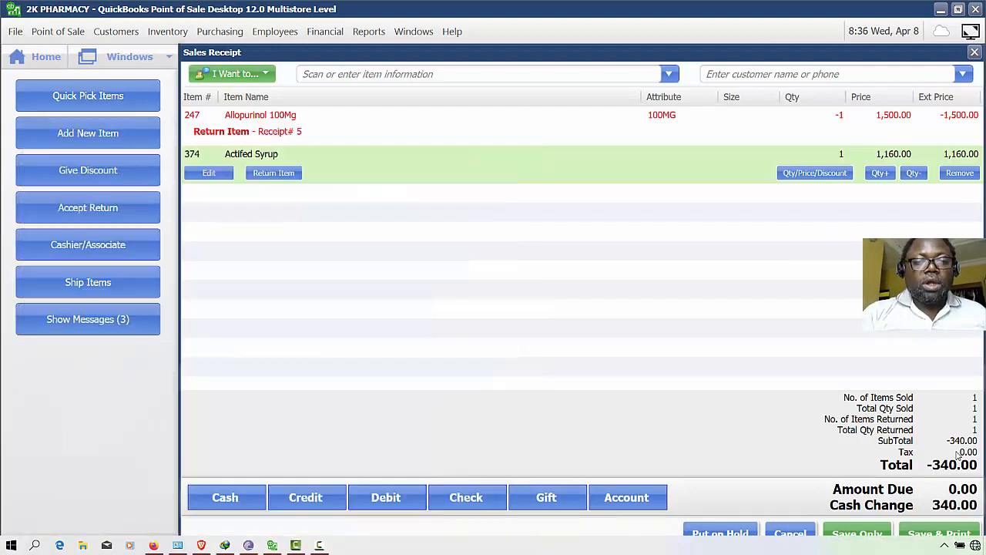
pyautogui.write('4500')
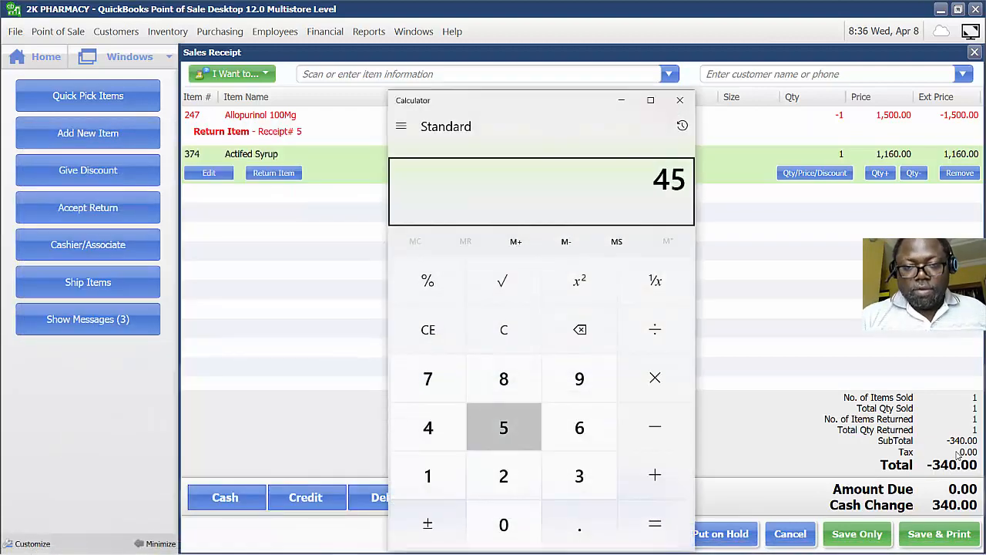
pyautogui.press('-')
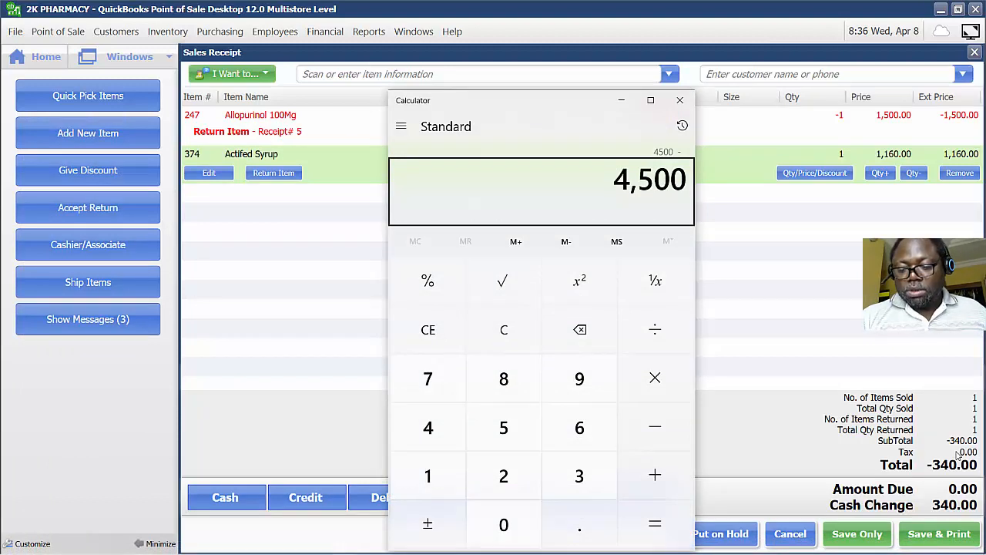
pyautogui.write('340')
pyautogui.press('Return')
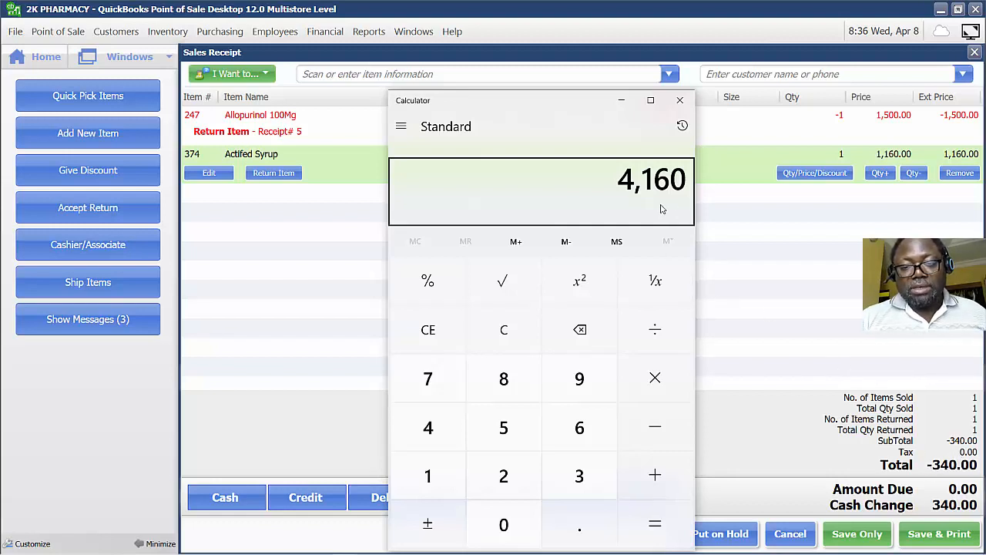
pyautogui.click(680, 101)
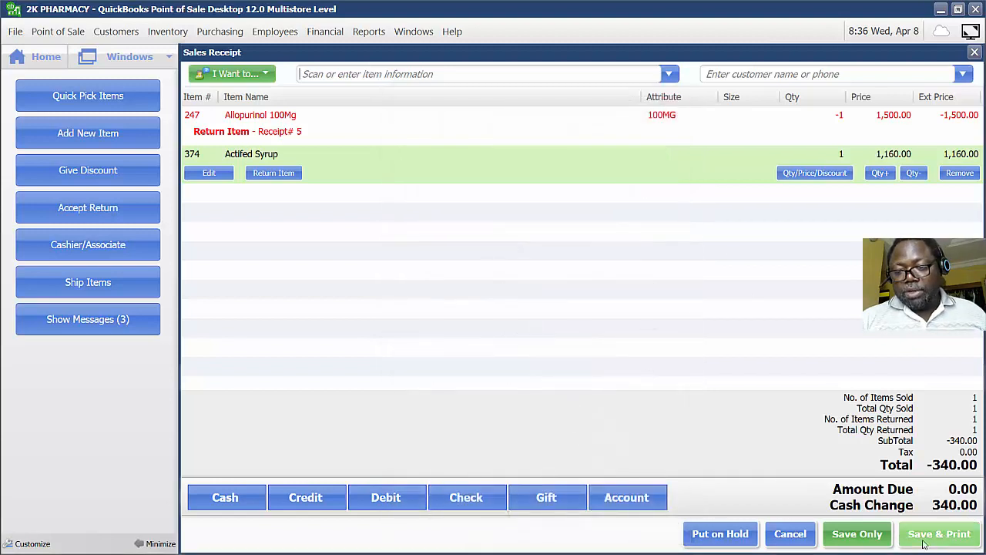
# Save the exchange receipt and acknowledge the cash change due to the customer.
pyautogui.click(870, 539)
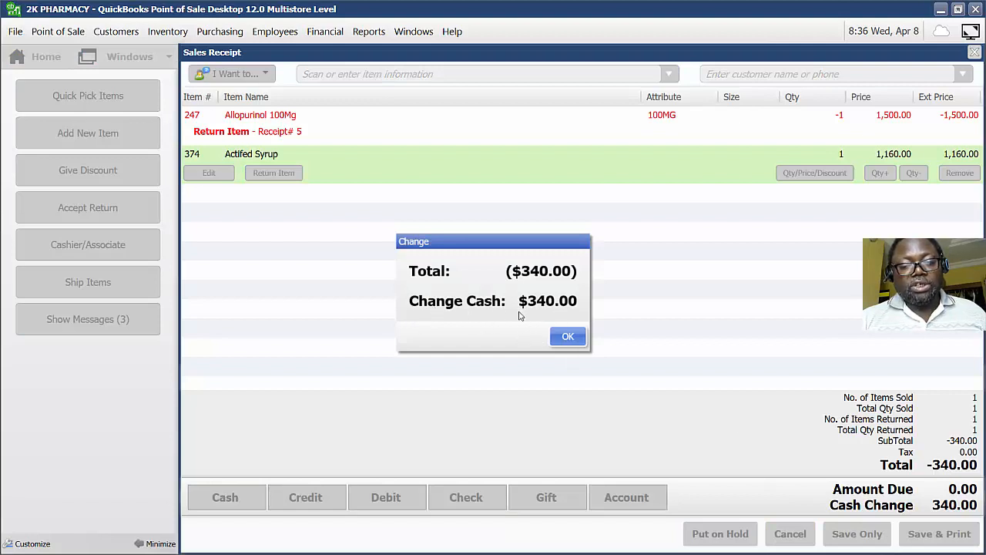
pyautogui.click(568, 336)
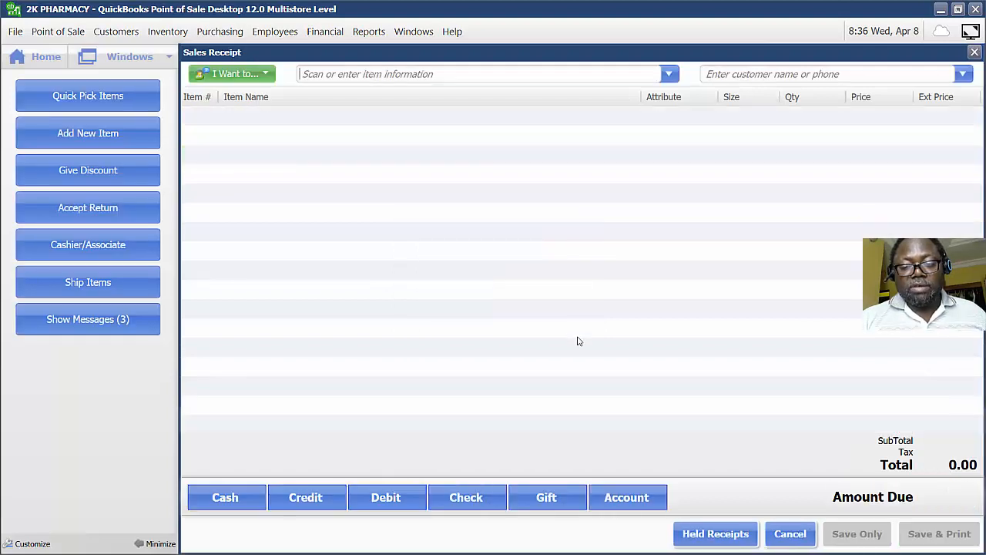
# Open today's Payment Summary report from the payments reports and close it.
pyautogui.click(368, 33)
pyautogui.moveTo(338, 100)
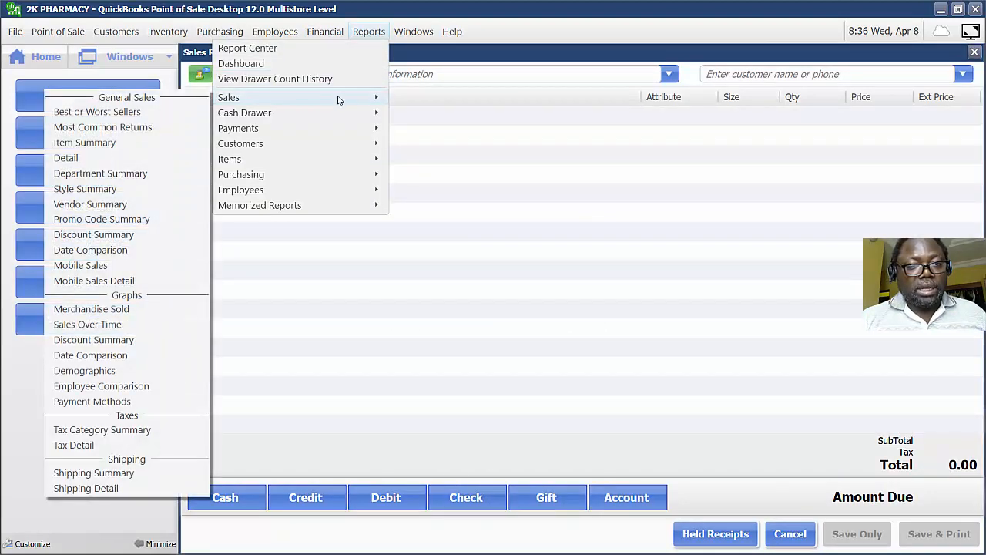
pyautogui.moveTo(300, 135)
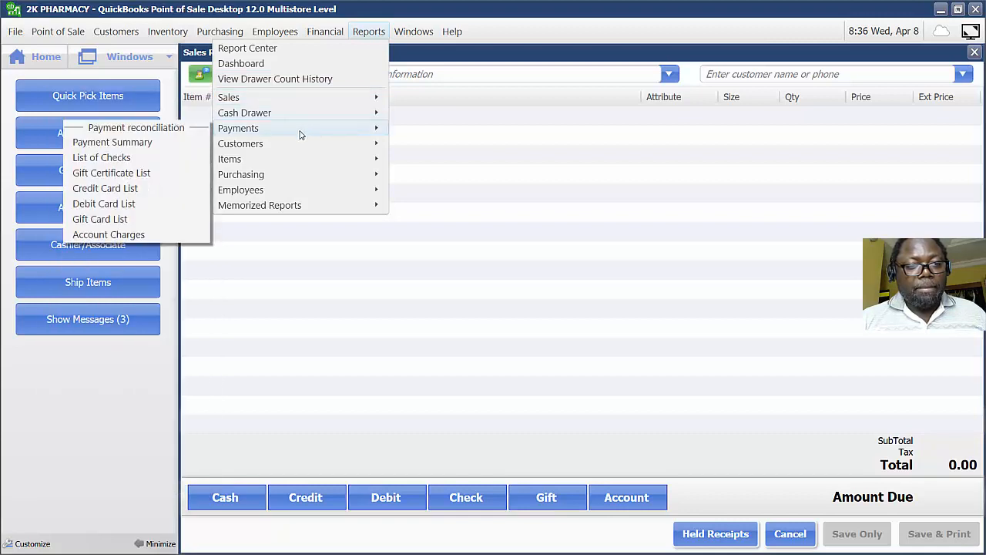
pyautogui.click(163, 142)
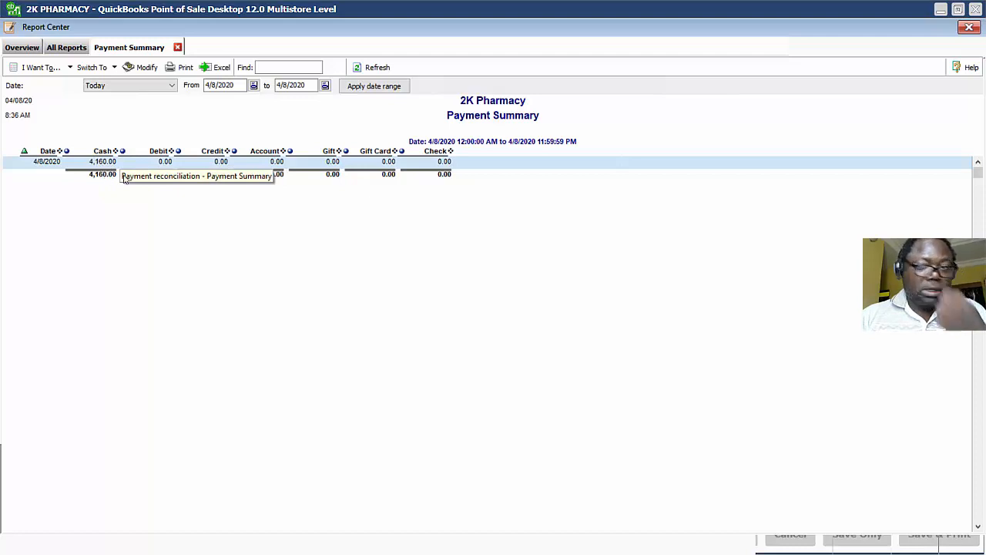
pyautogui.click(968, 27)
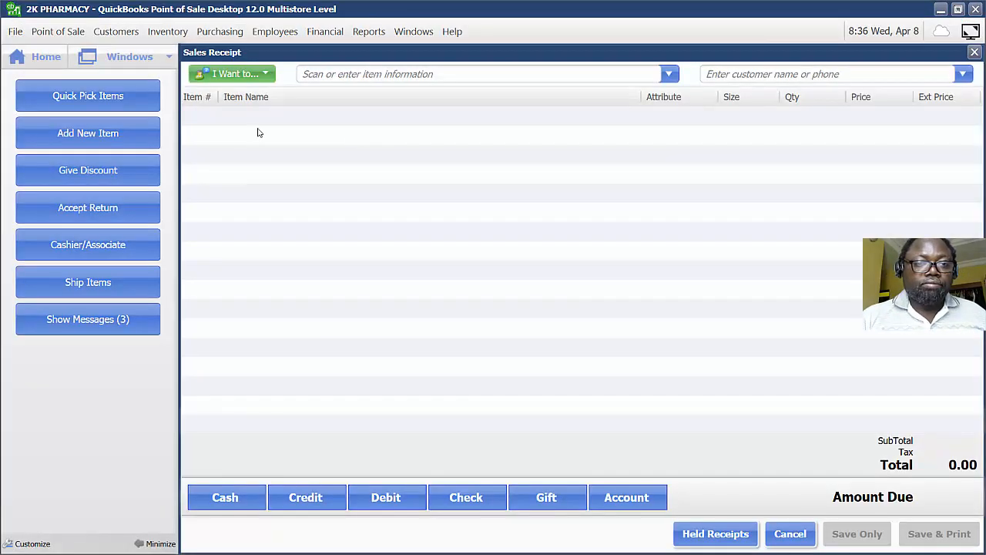
# Run the End of Day procedure with its End of Day Report, choosing the 40 column XZ-Out template, and close the Z-Out Store Close report.
pyautogui.click(34, 58)
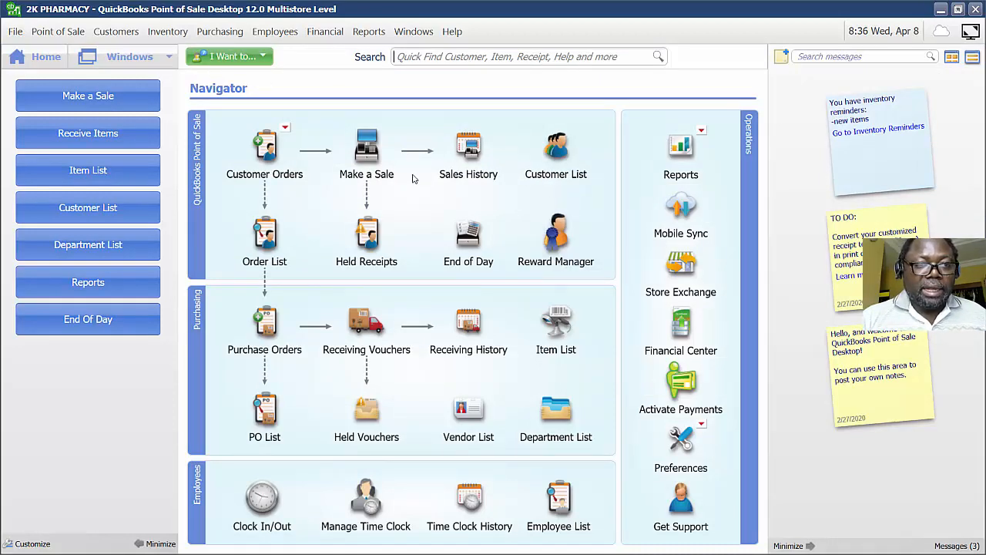
pyautogui.click(70, 35)
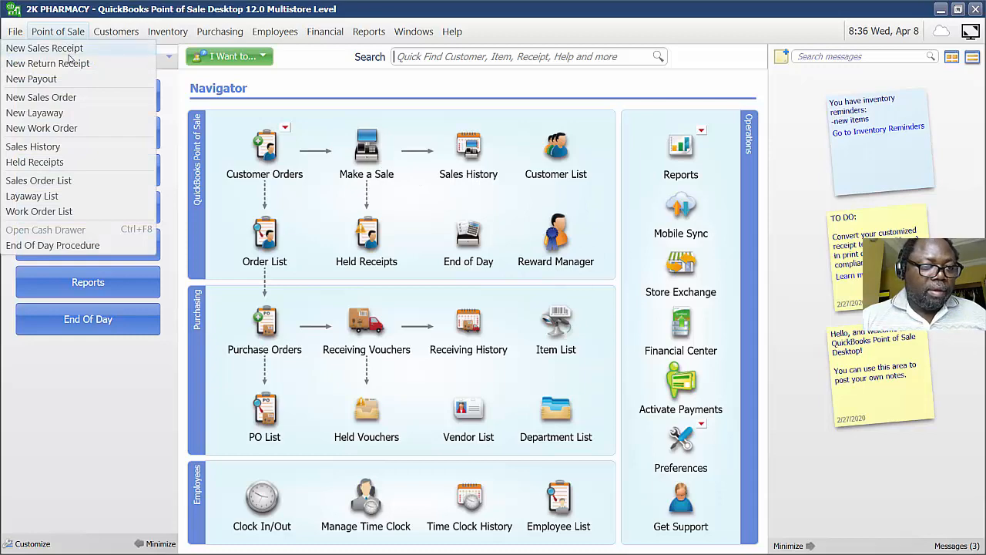
pyautogui.click(60, 245)
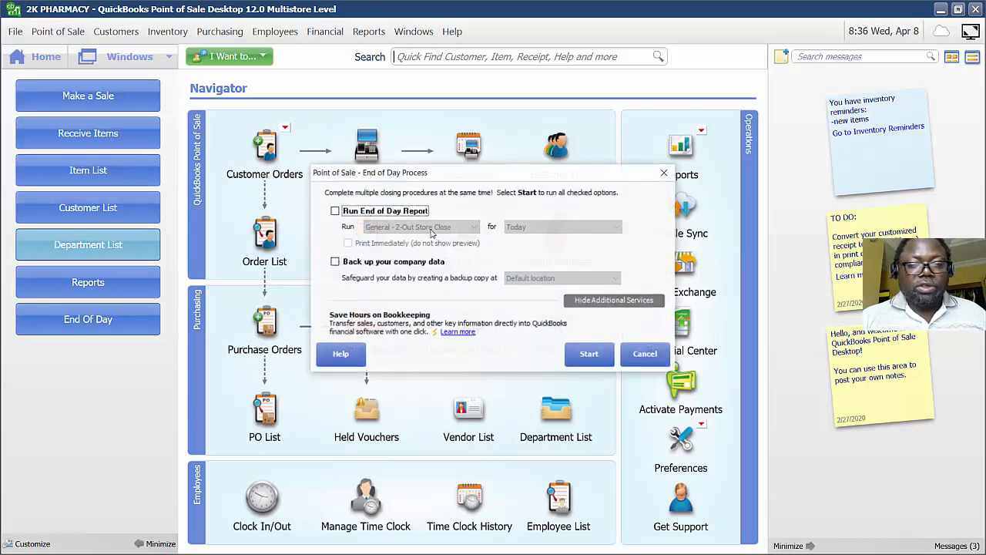
pyautogui.click(336, 211)
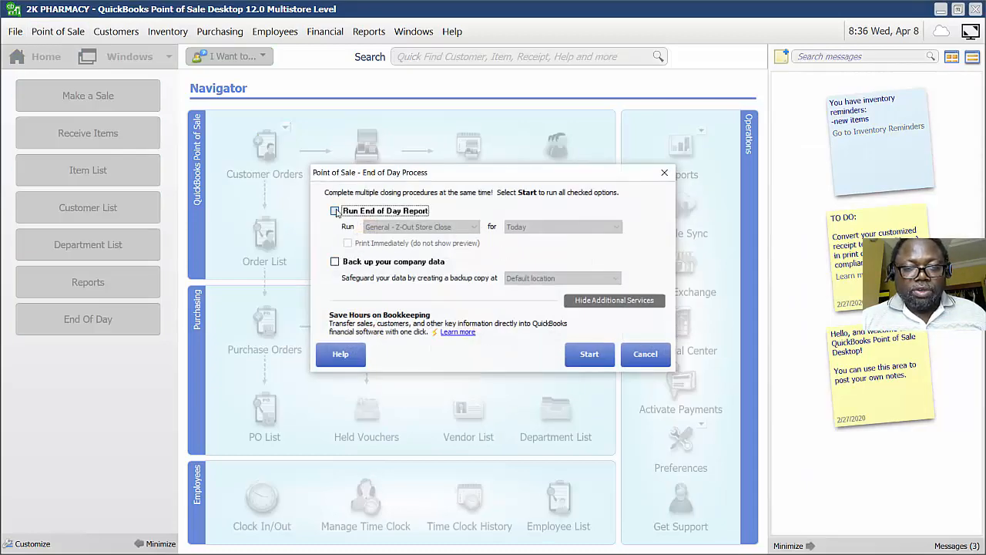
pyautogui.click(589, 353)
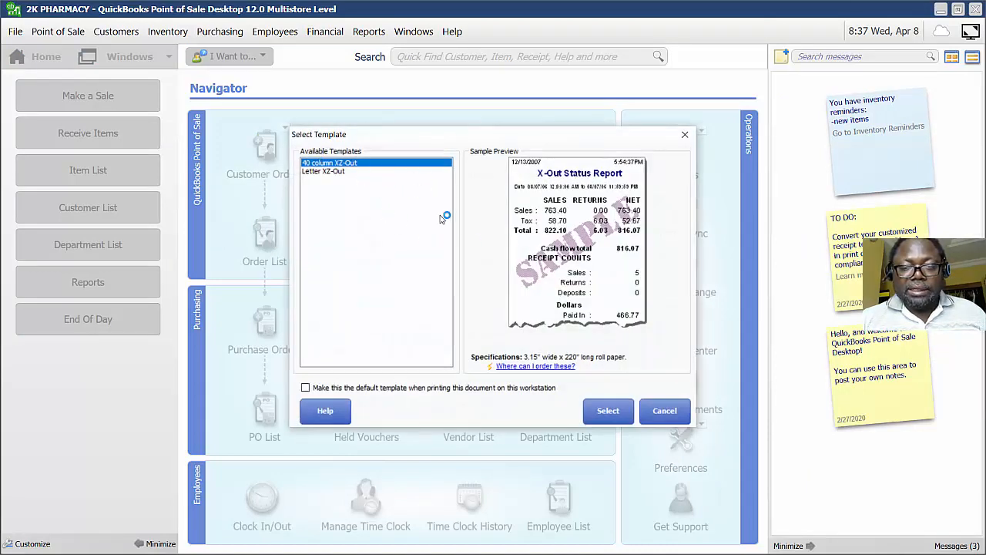
pyautogui.click(609, 402)
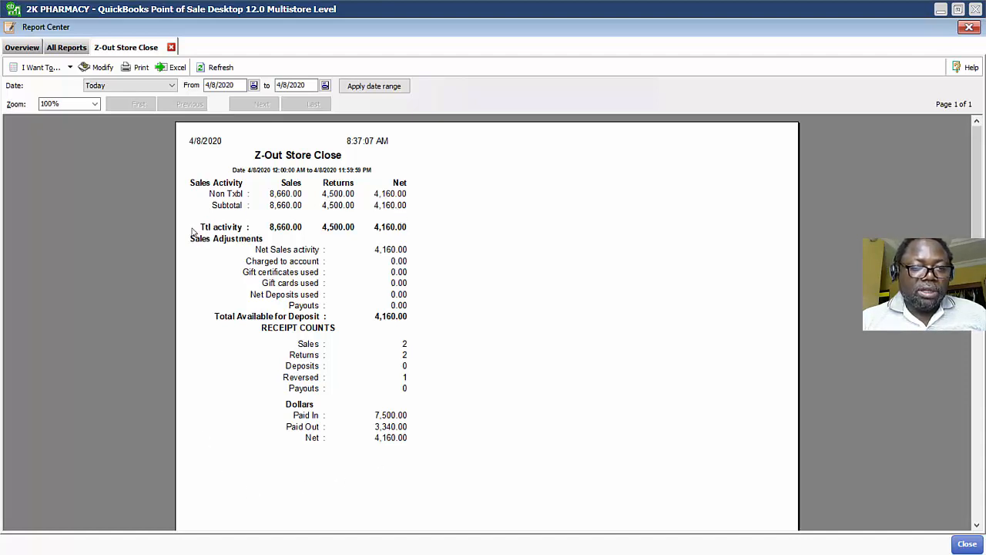
pyautogui.click(968, 27)
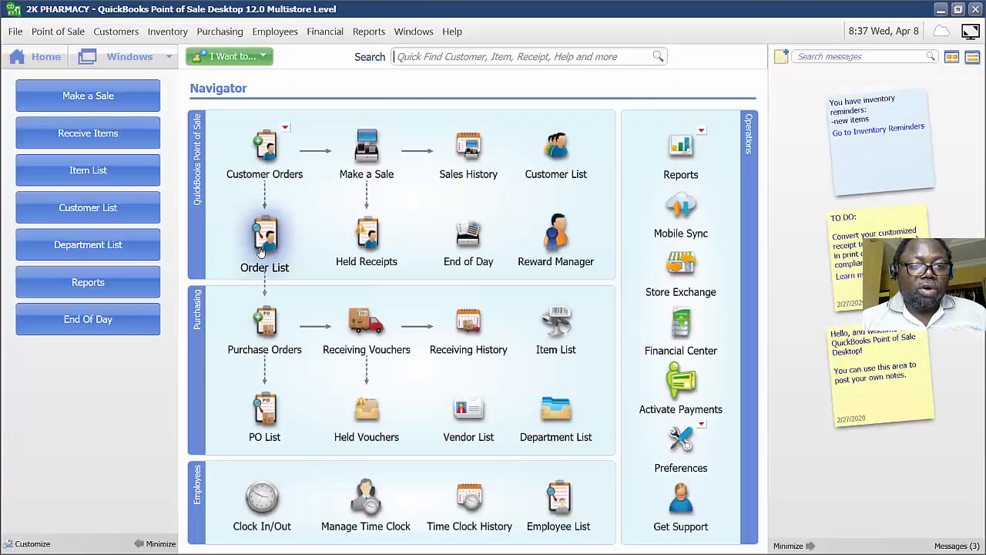
# Sell Abidec Drop Ngc from the item list, pay by MasterCard credit card, and save the receipt.
pyautogui.click(365, 154)
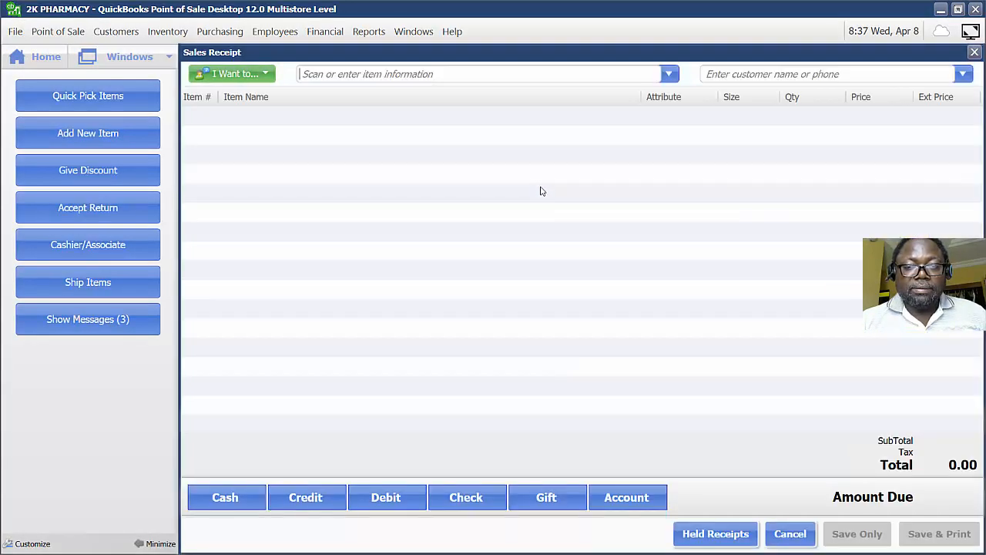
pyautogui.click(669, 75)
pyautogui.click(302, 249)
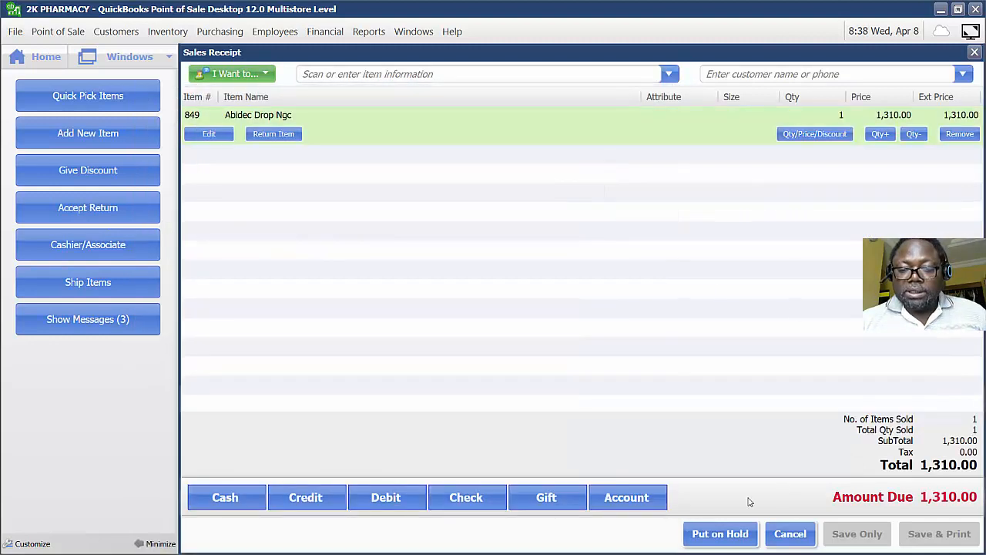
pyautogui.click(318, 497)
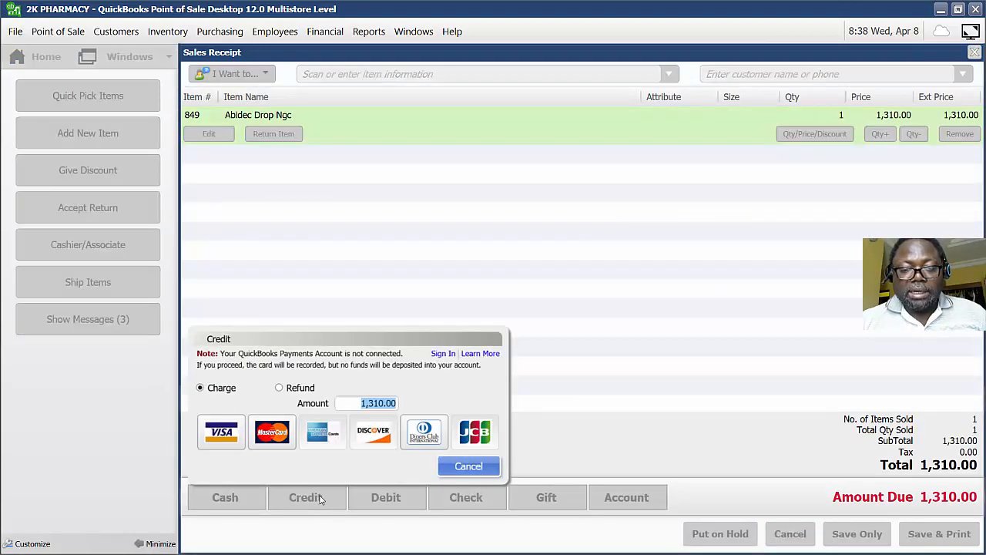
pyautogui.click(291, 436)
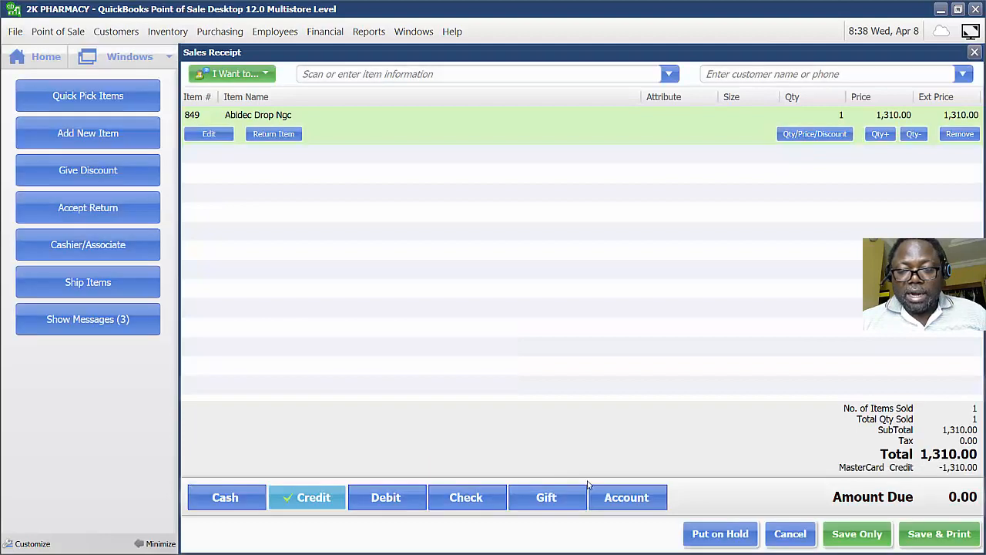
pyautogui.click(856, 533)
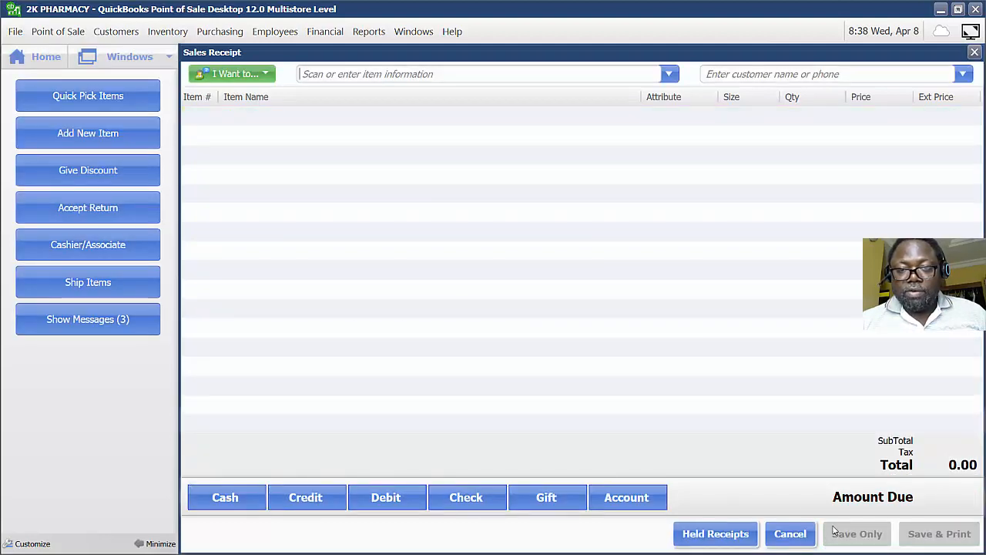
# Run the End of Day procedure again, review the Z-Out Store Close report including the card totals, and close it.
pyautogui.click(50, 53)
pyautogui.click(71, 33)
pyautogui.click(79, 246)
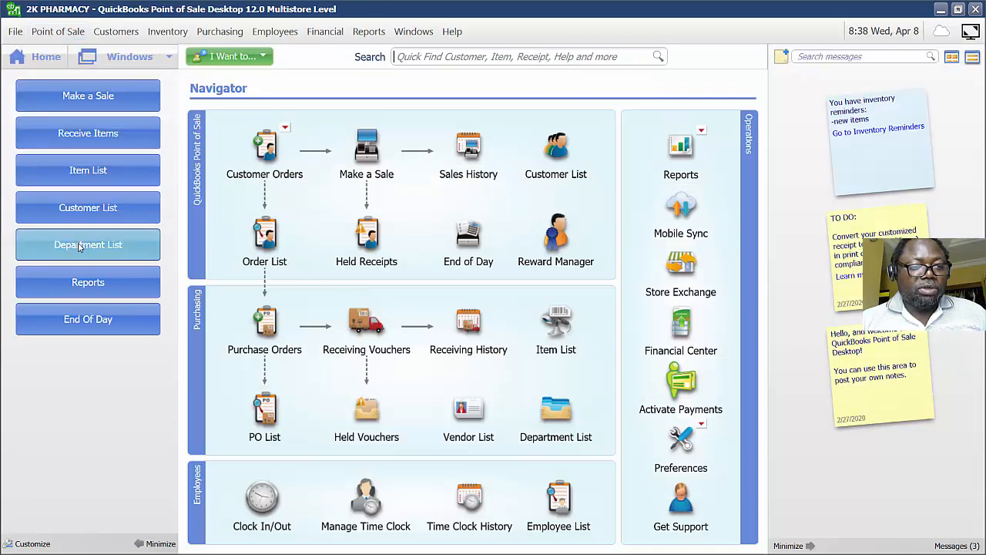
pyautogui.click(590, 353)
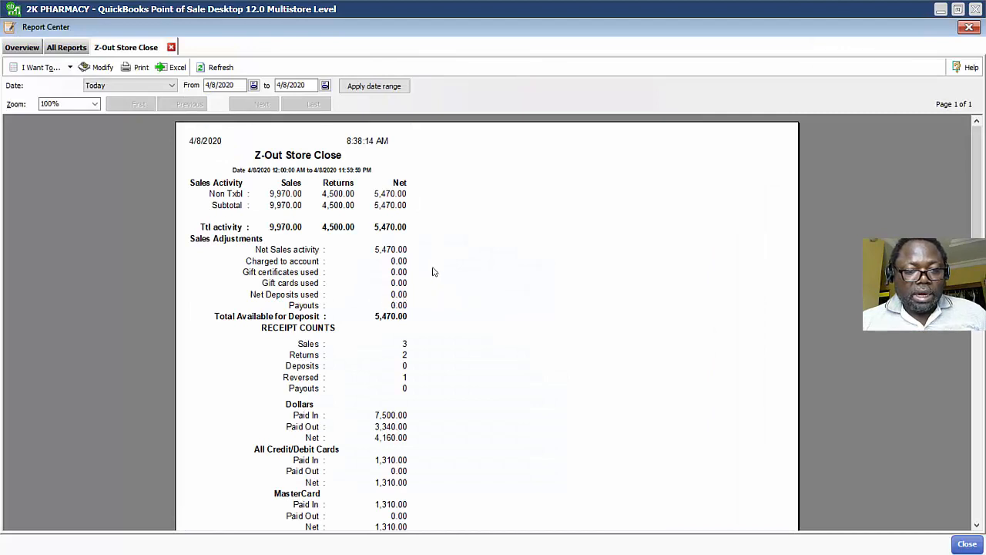
pyautogui.scroll(-2, 596, 273)
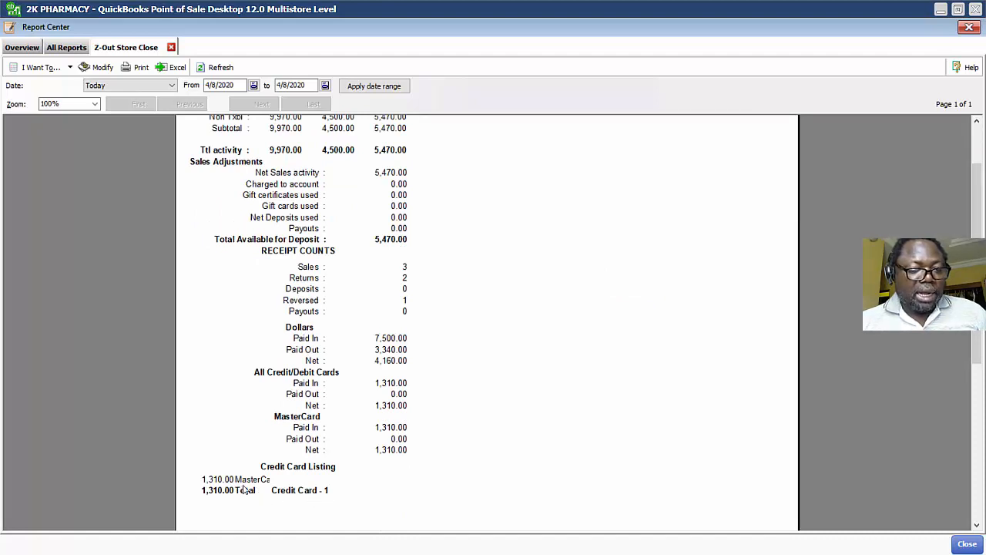
pyautogui.scroll(3, 432, 408)
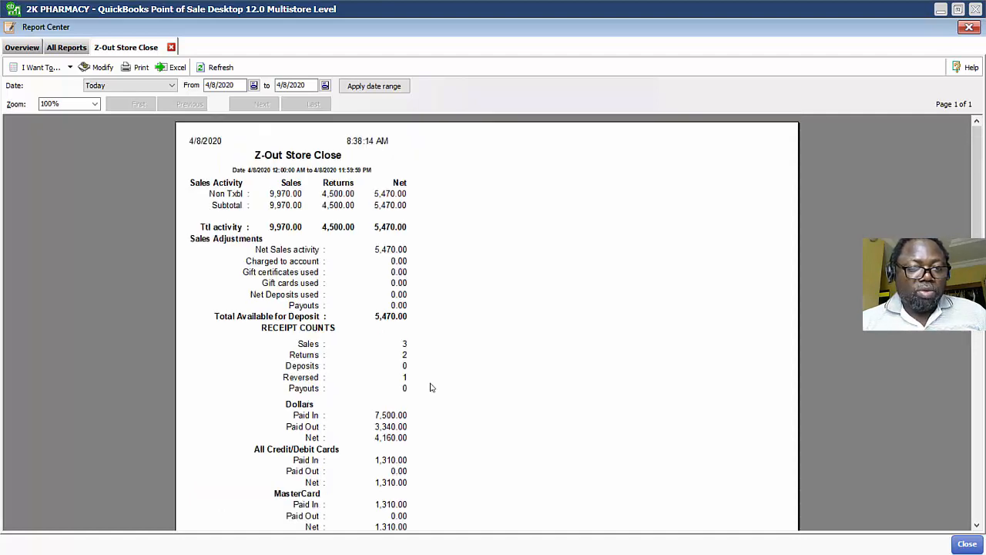
pyautogui.scroll(-1, 404, 368)
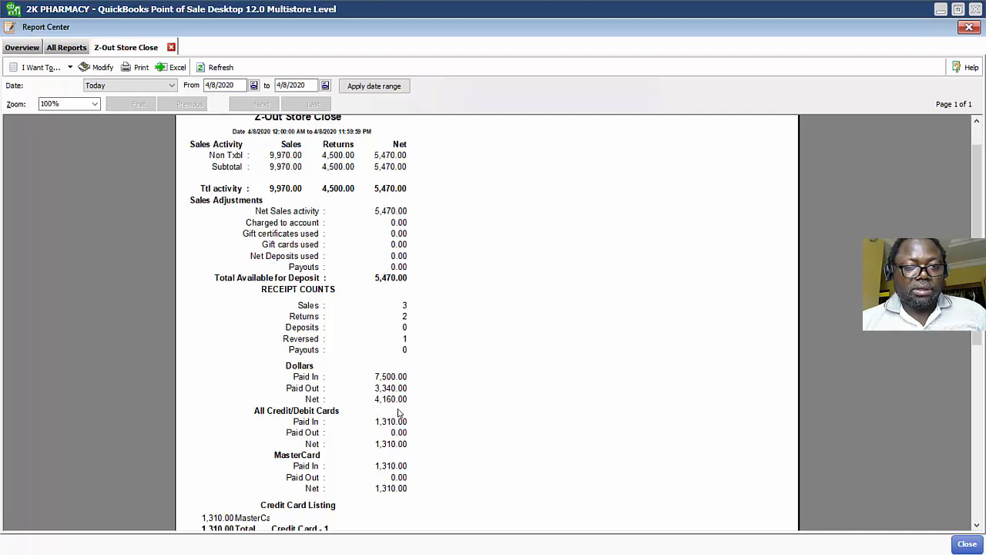
pyautogui.click(968, 27)
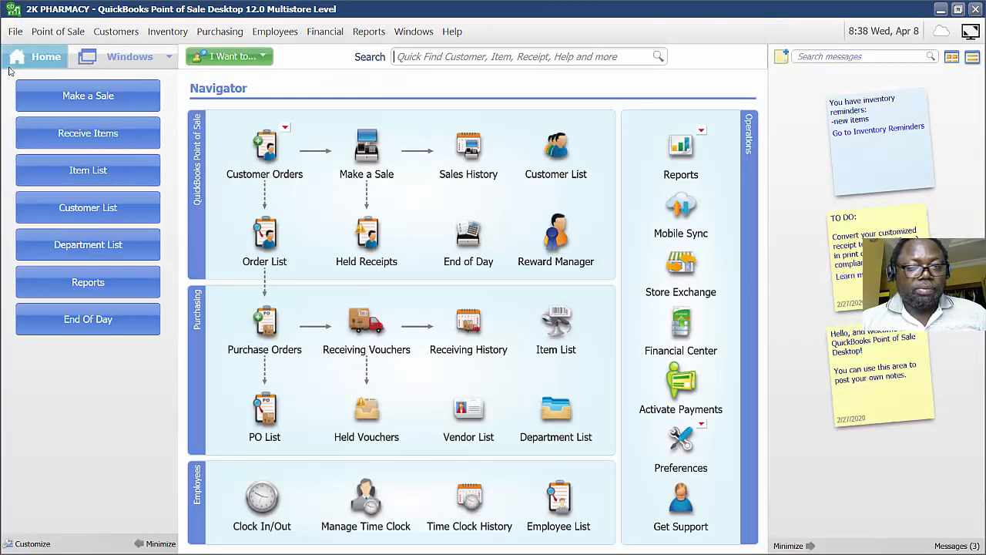